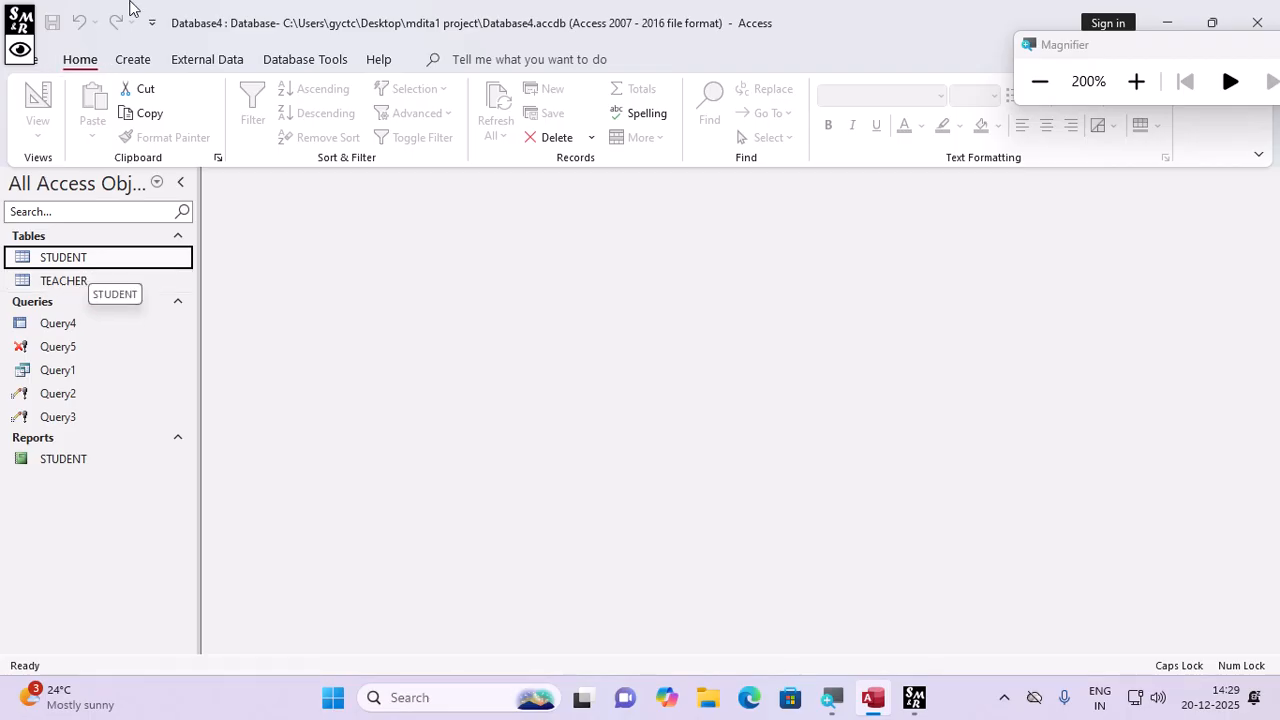
Open the database's relationships layout and add the STUDENT and TEACHER tables to it
click(300, 62)
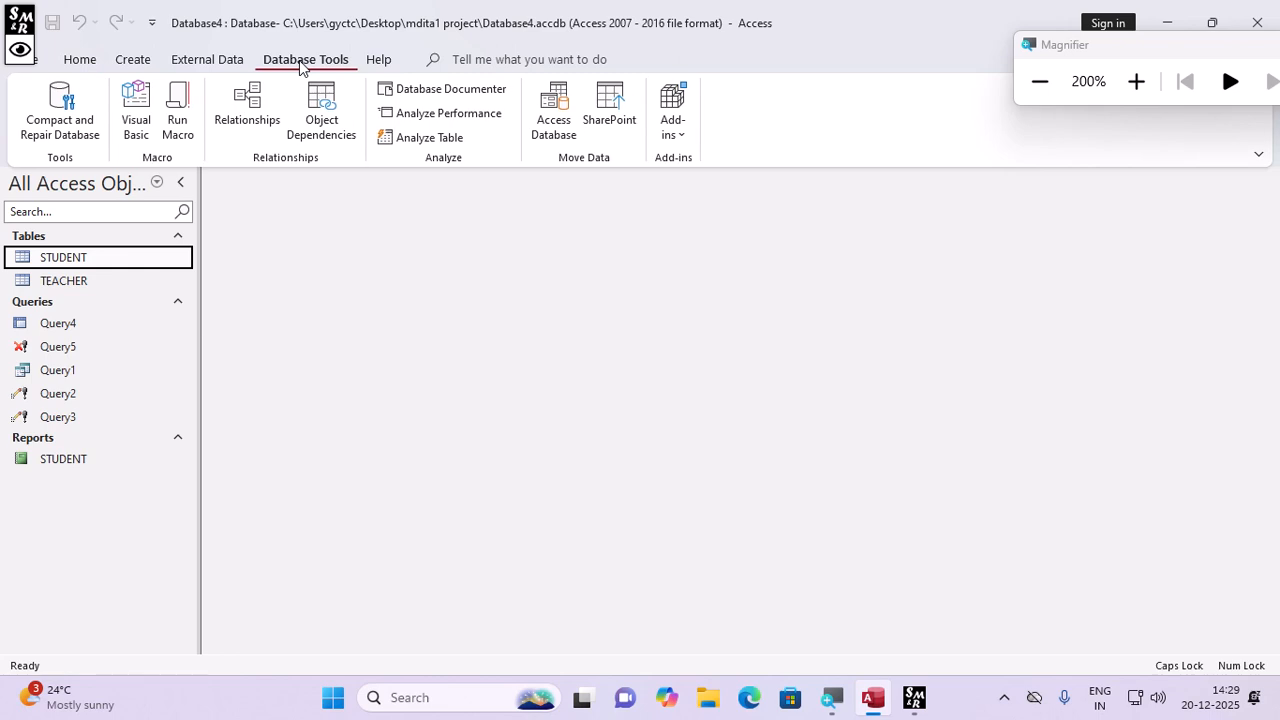
click(250, 115)
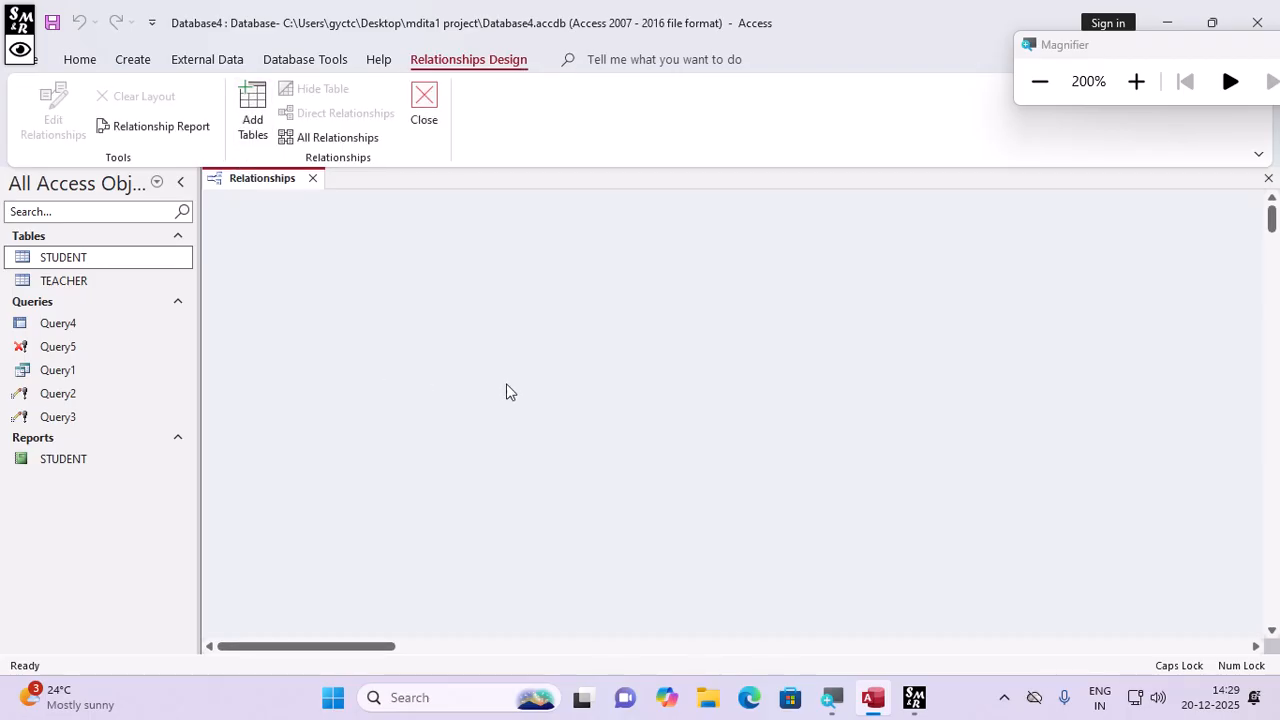
click(258, 100)
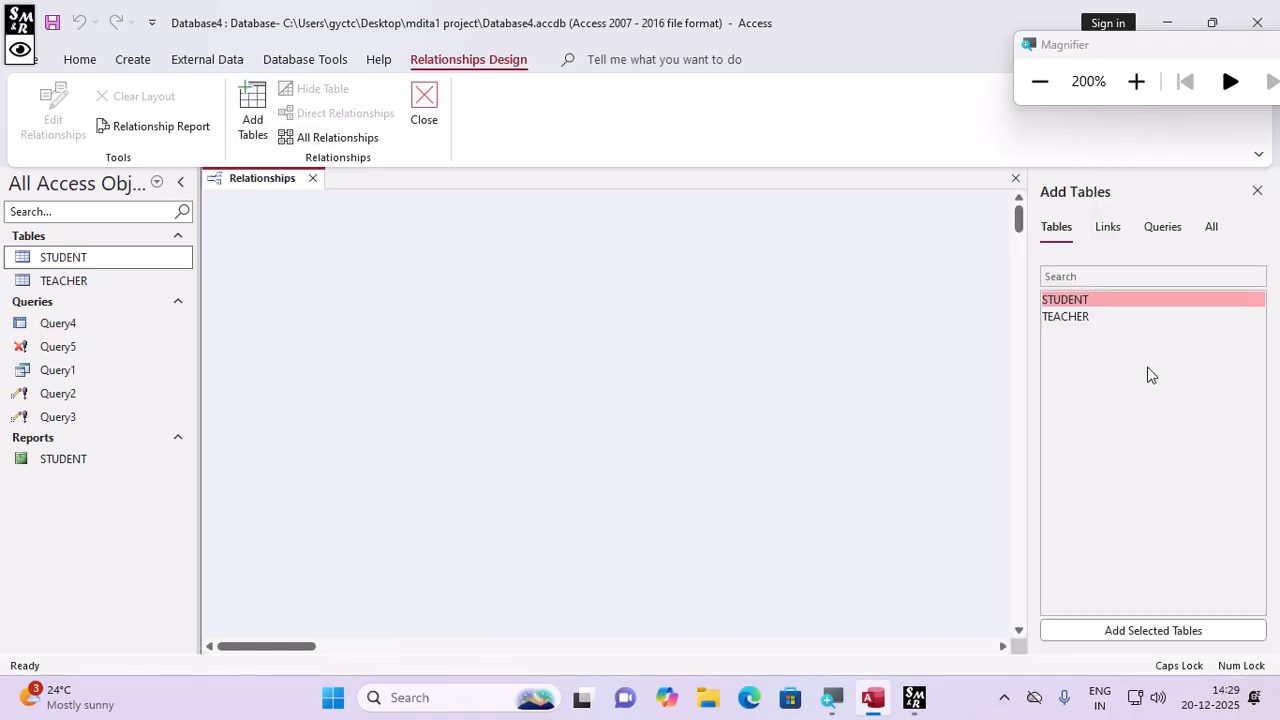
double_click(1068, 299)
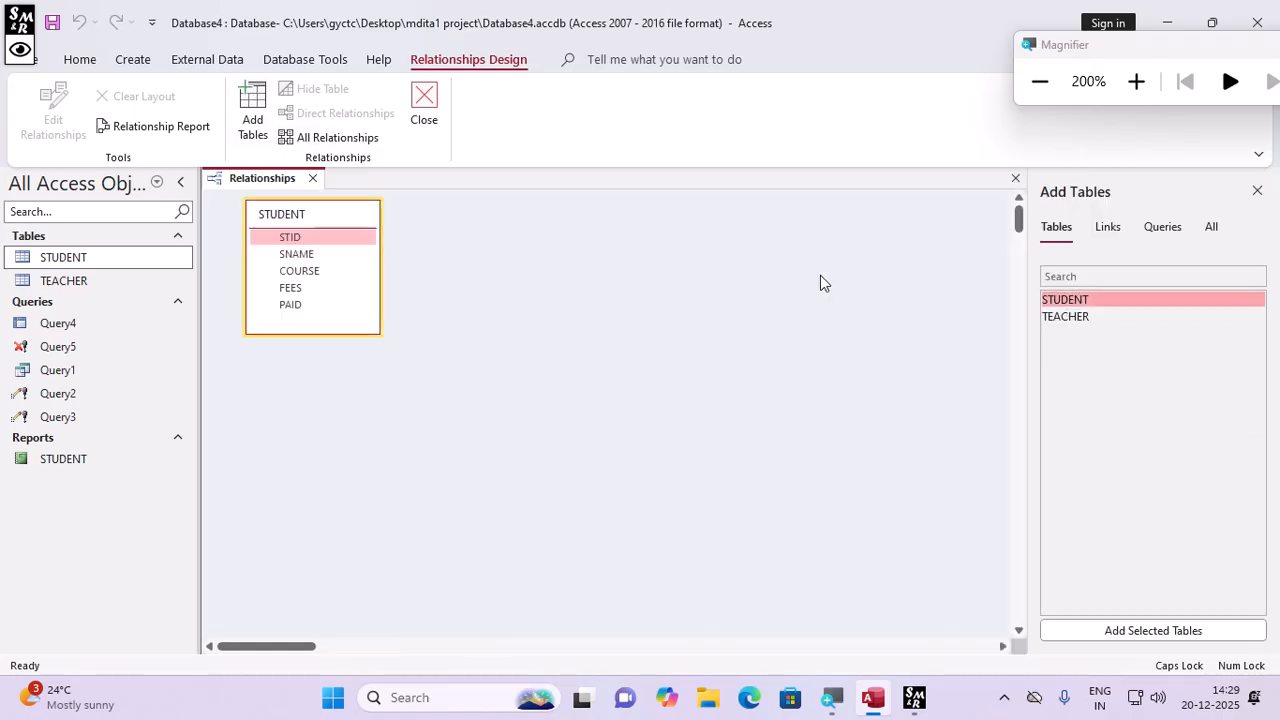
double_click(1060, 319)
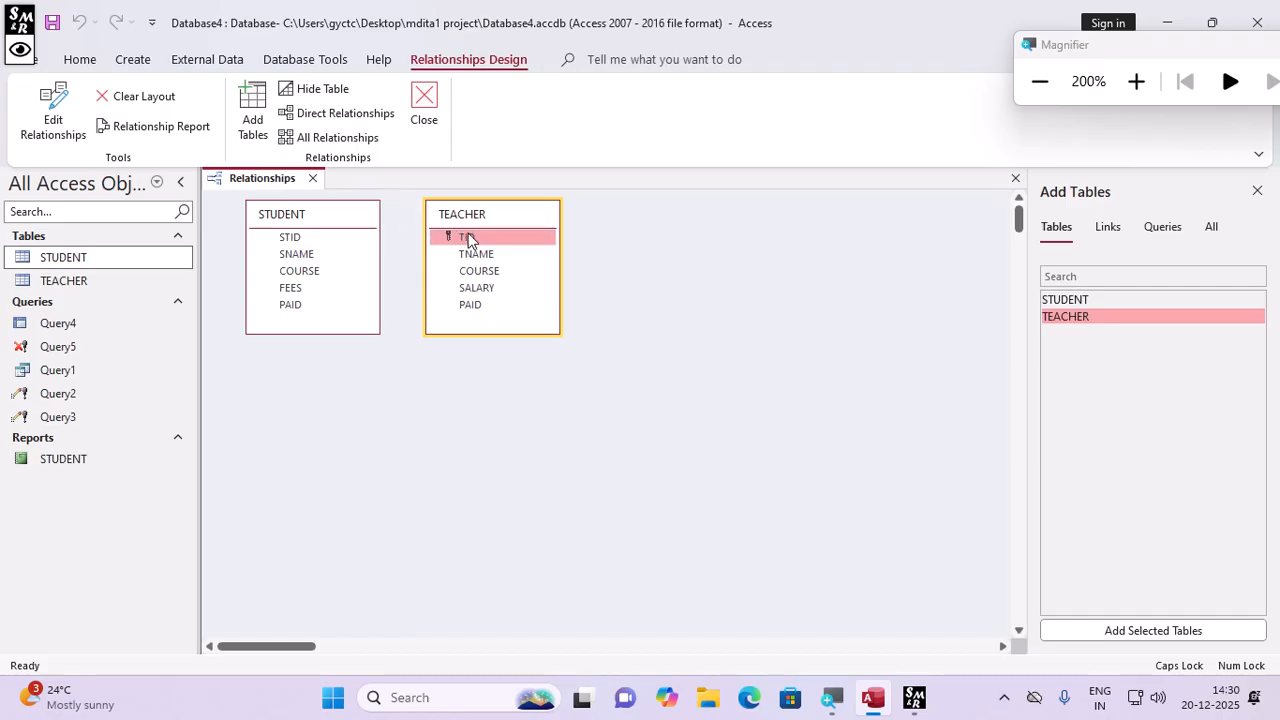
Create a relationship from TEACHER's TID field to STUDENT's STID field, then save and close the relationships layout
drag(468, 240, 293, 241)
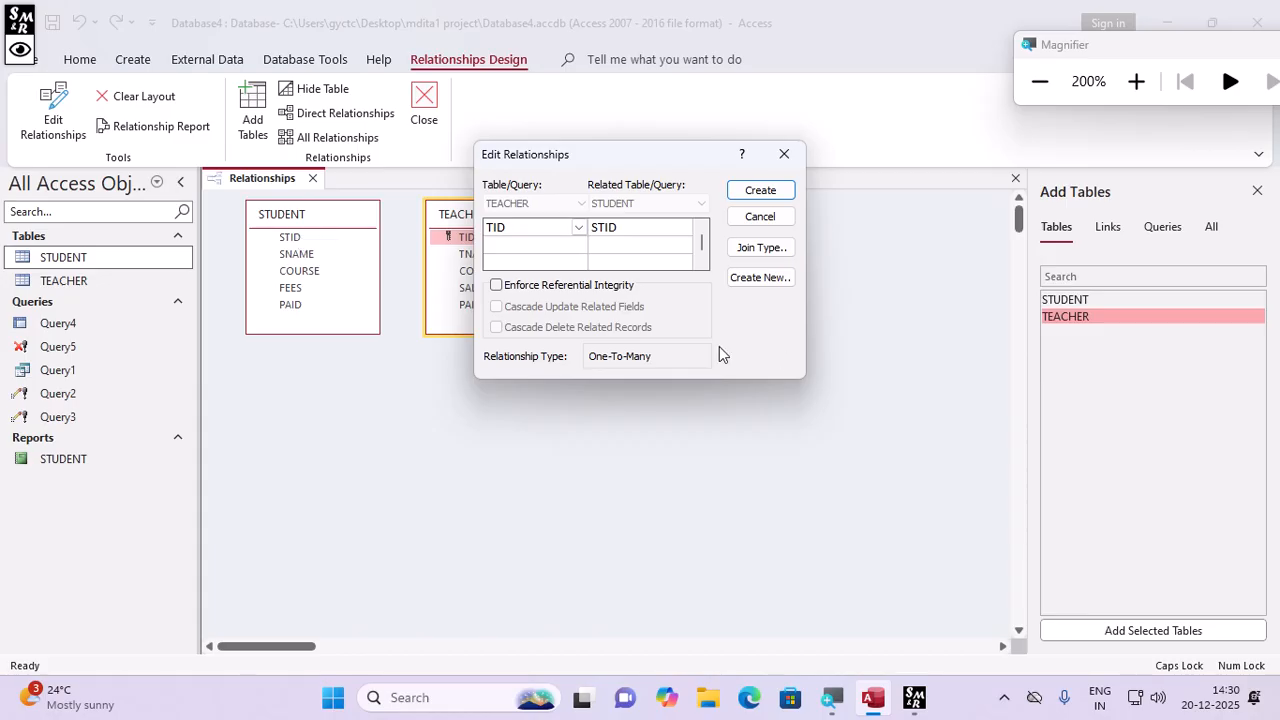
click(746, 194)
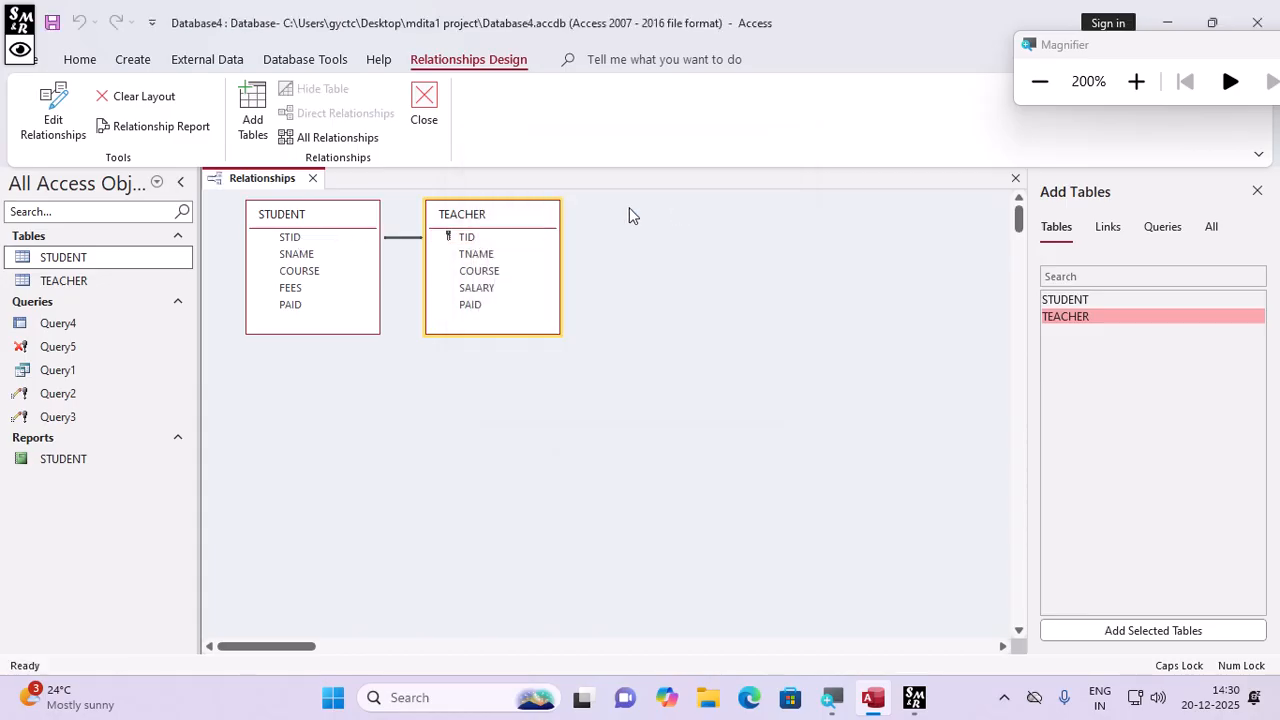
drag(473, 218, 560, 264)
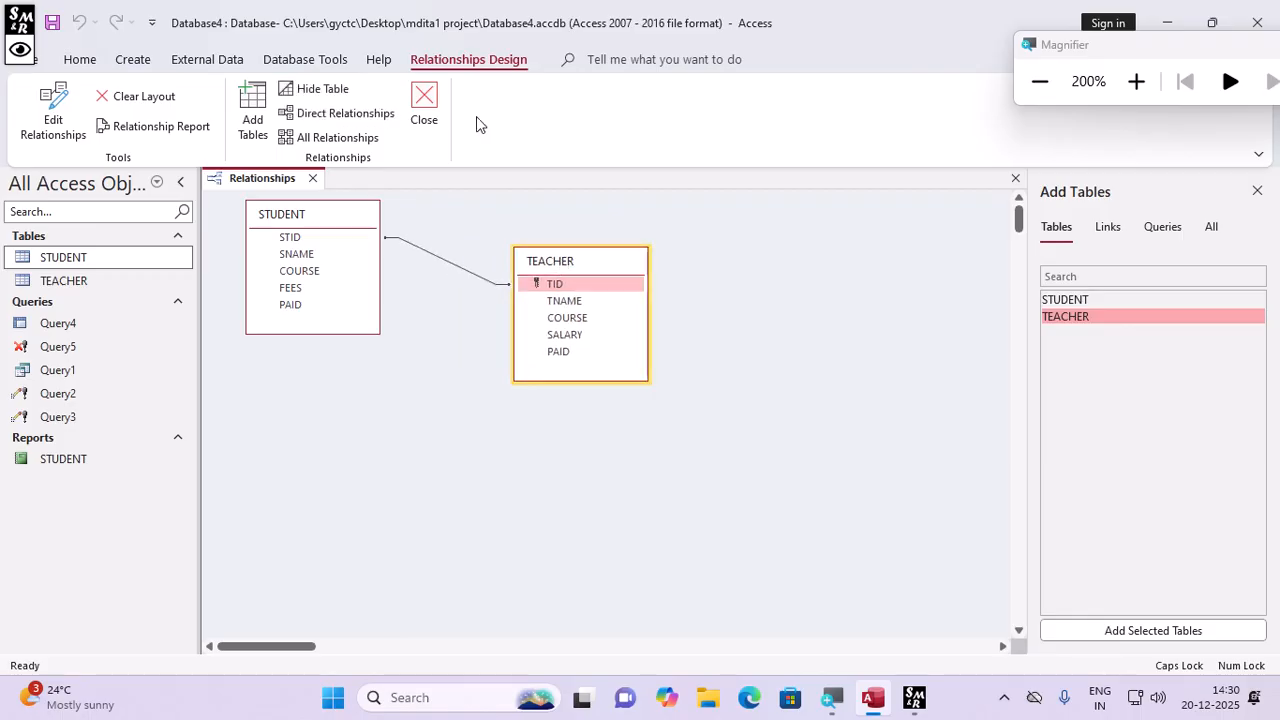
click(424, 108)
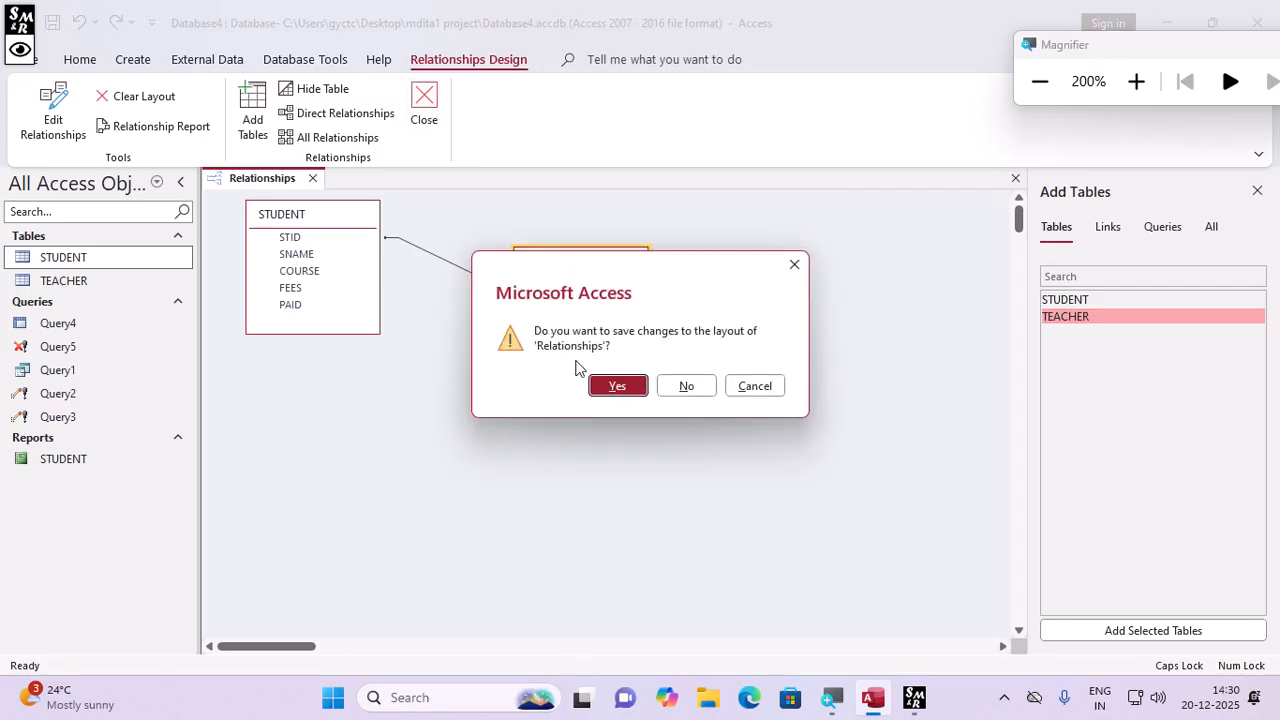
click(612, 385)
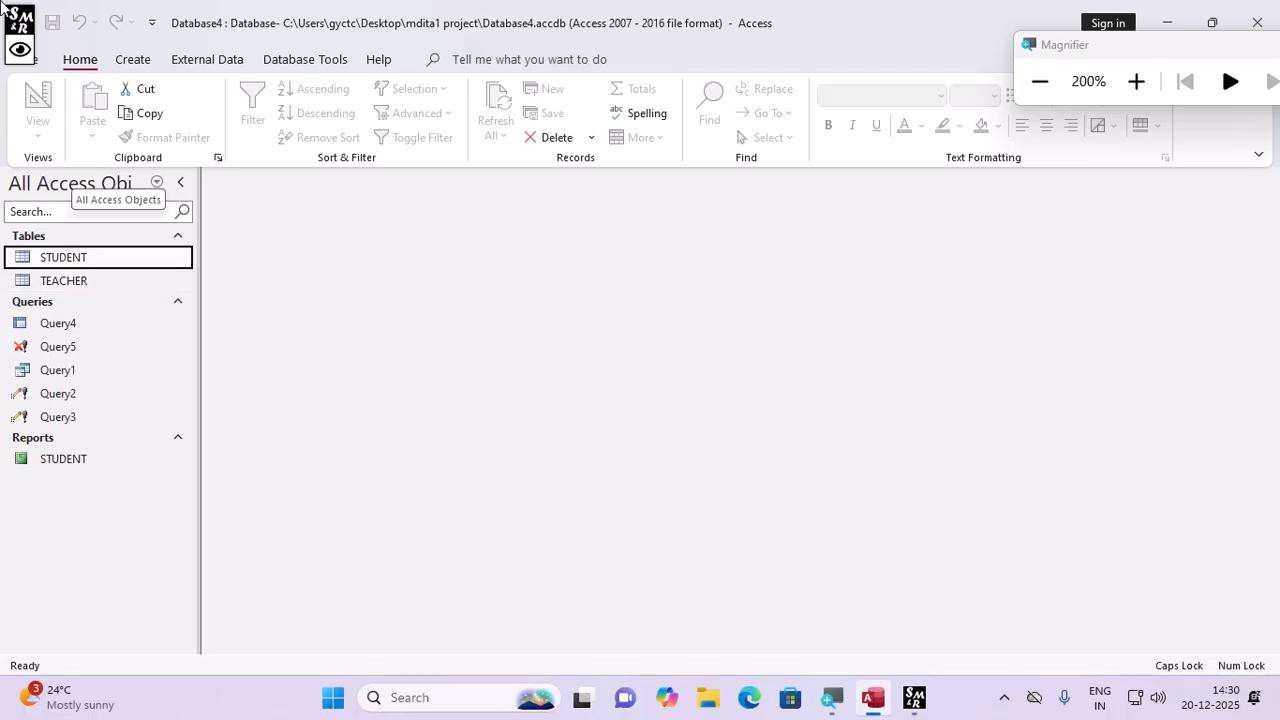
Create a form from the STUDENT table, save it under the name STUDENT and close it
click(146, 63)
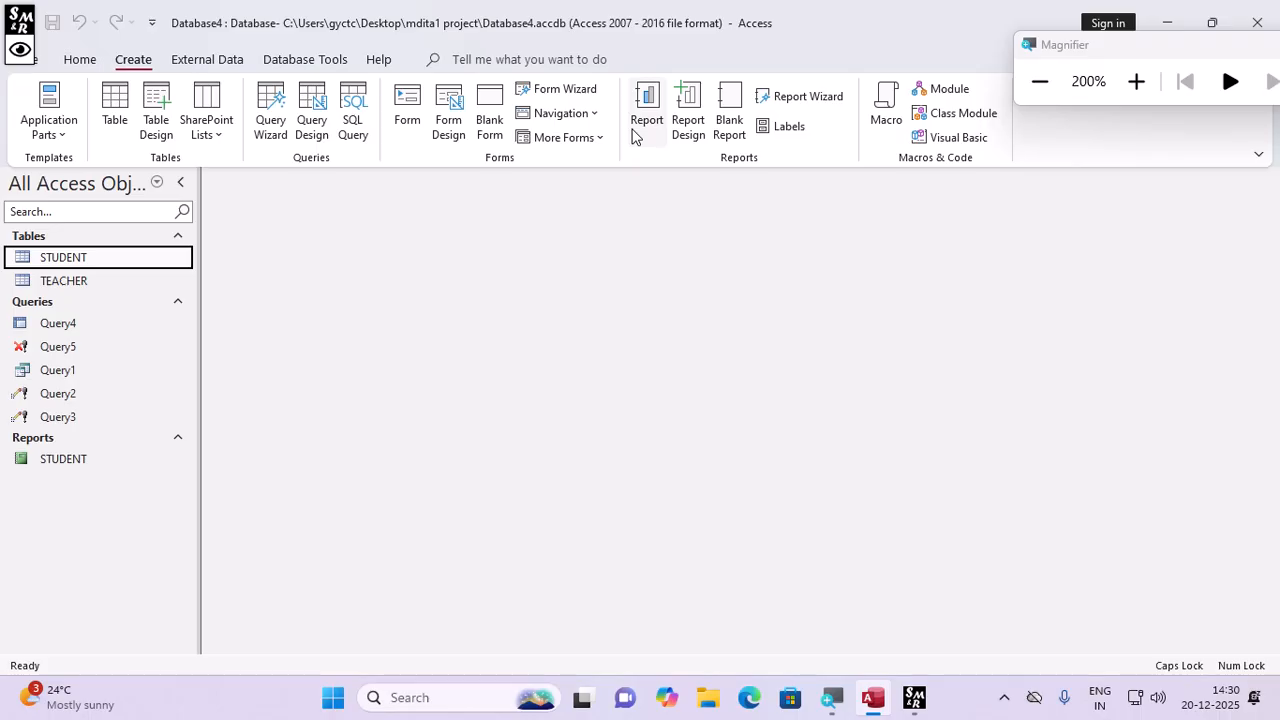
click(398, 106)
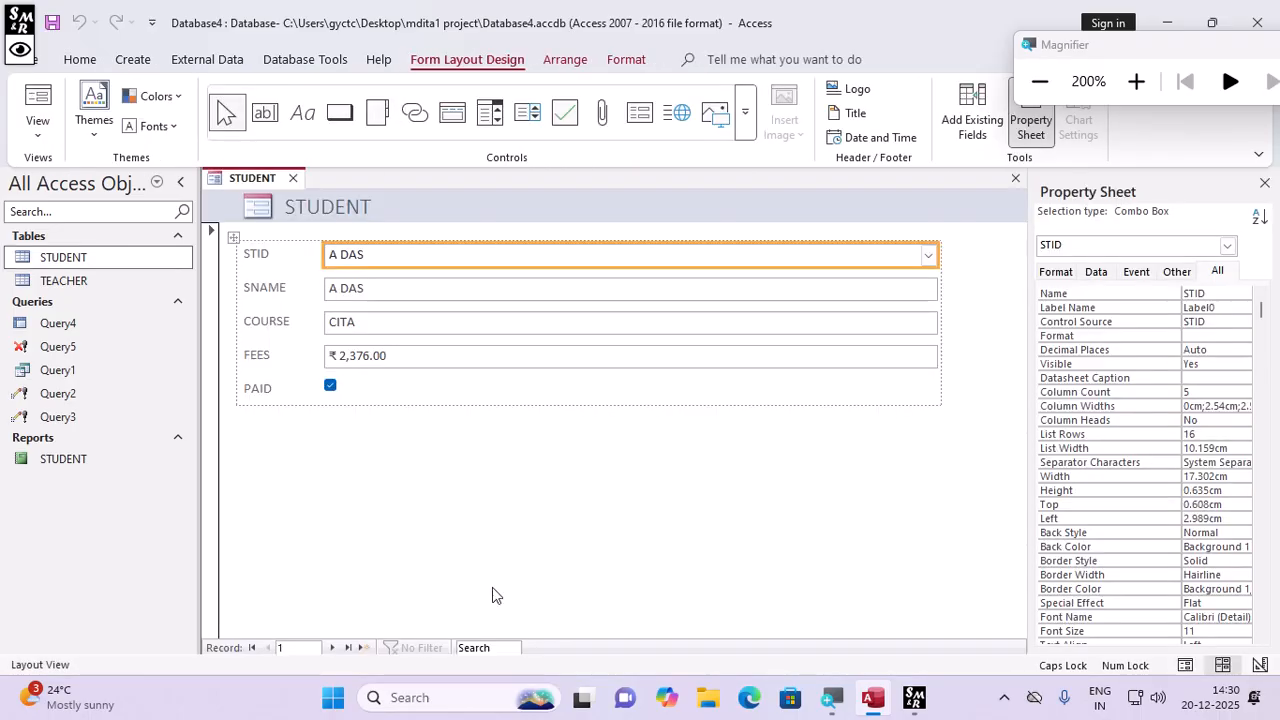
key(ctrl+s)
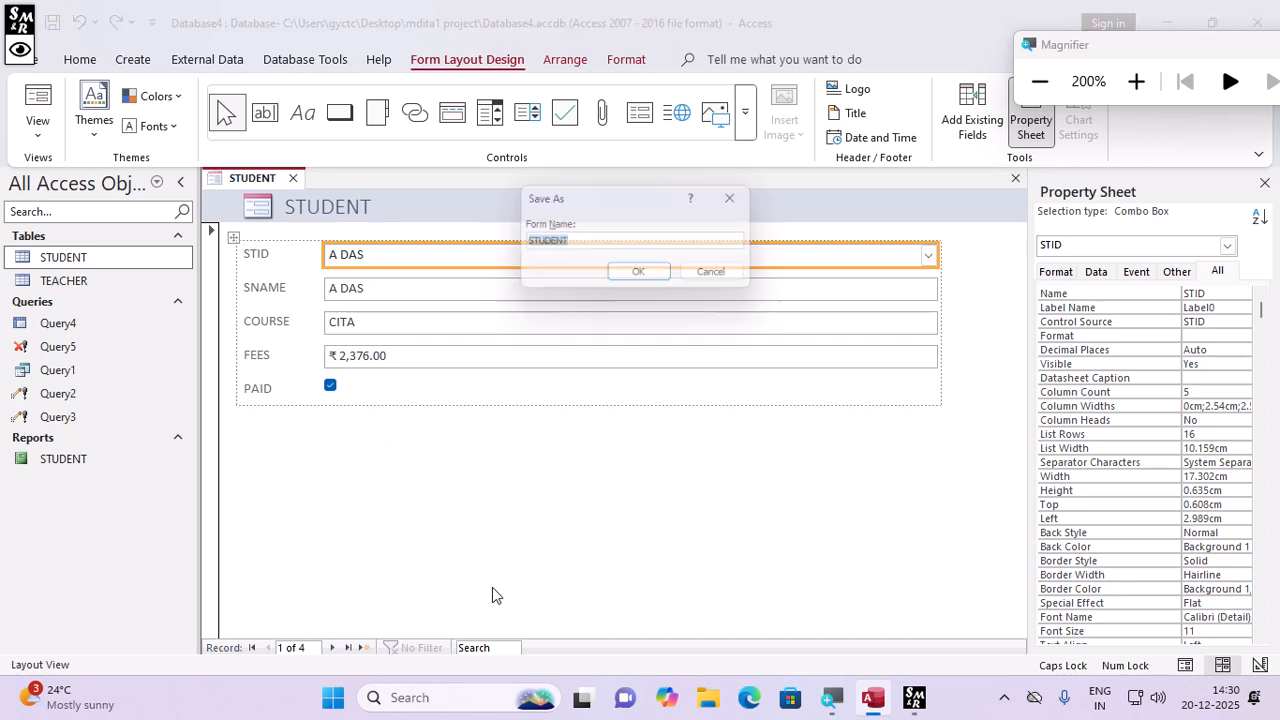
click(643, 277)
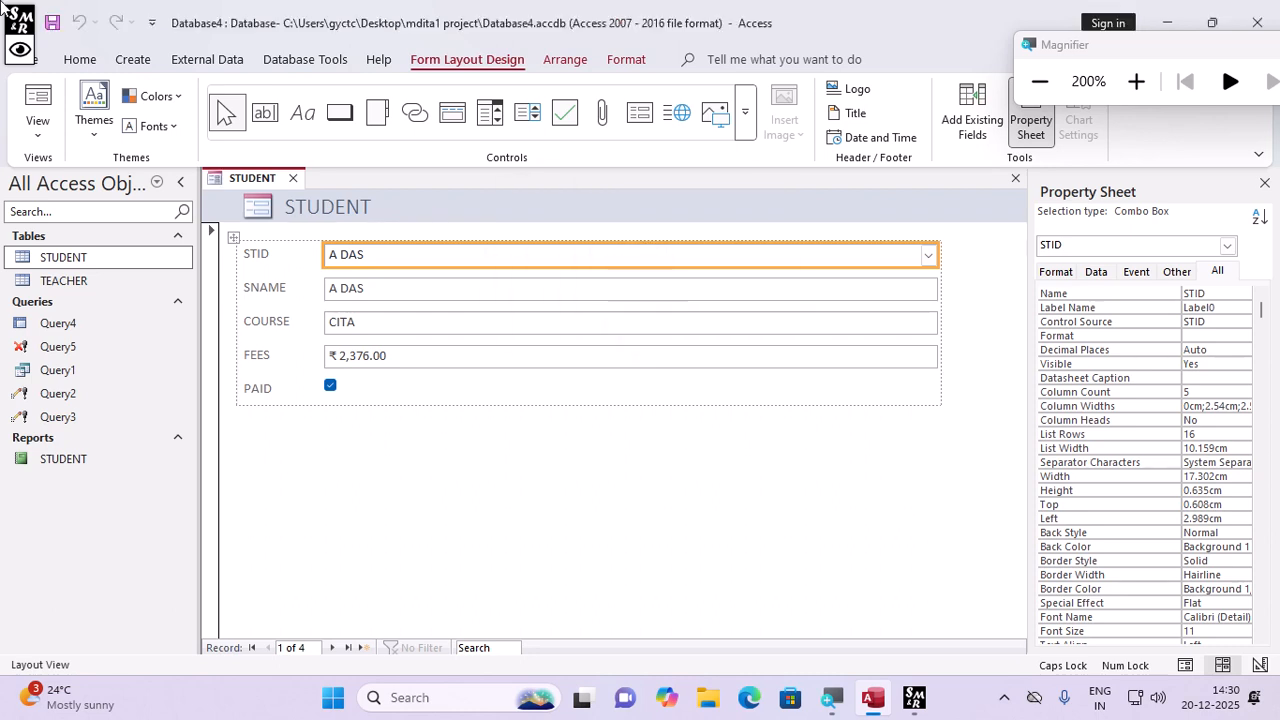
click(293, 178)
Create a form from the TEACHER table, save it under the name TEACHER and close it
click(118, 284)
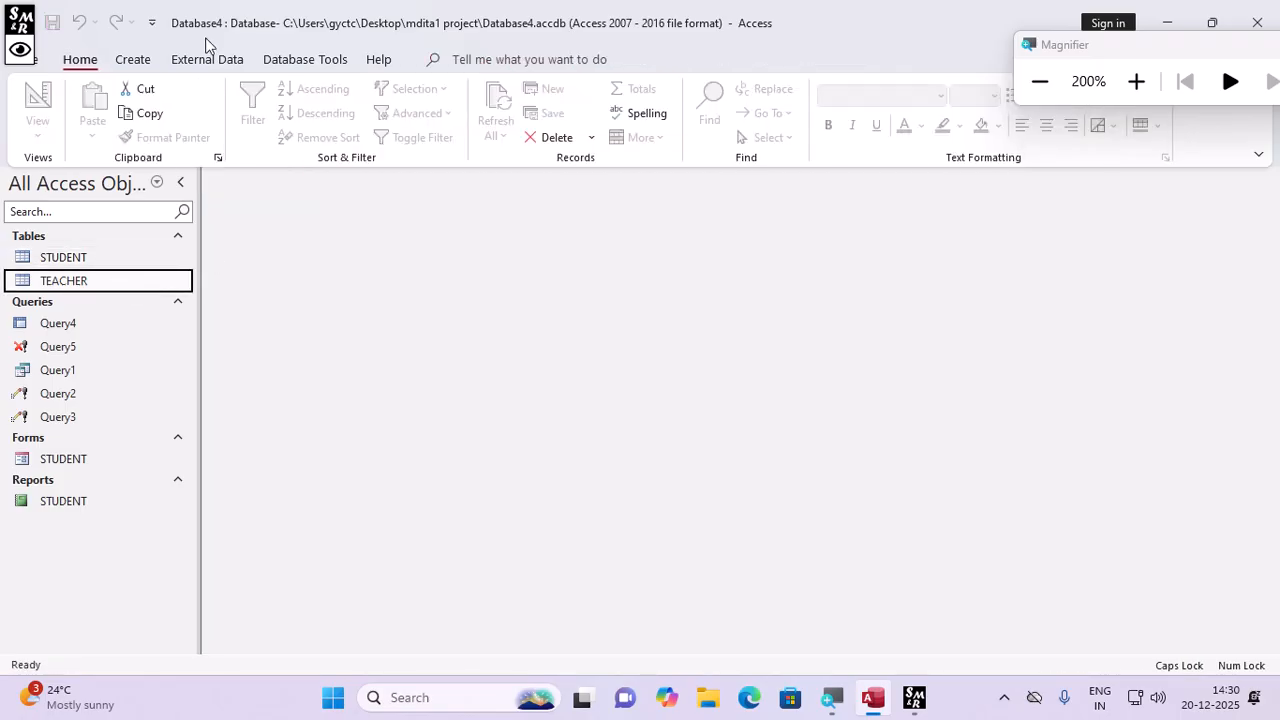
click(116, 62)
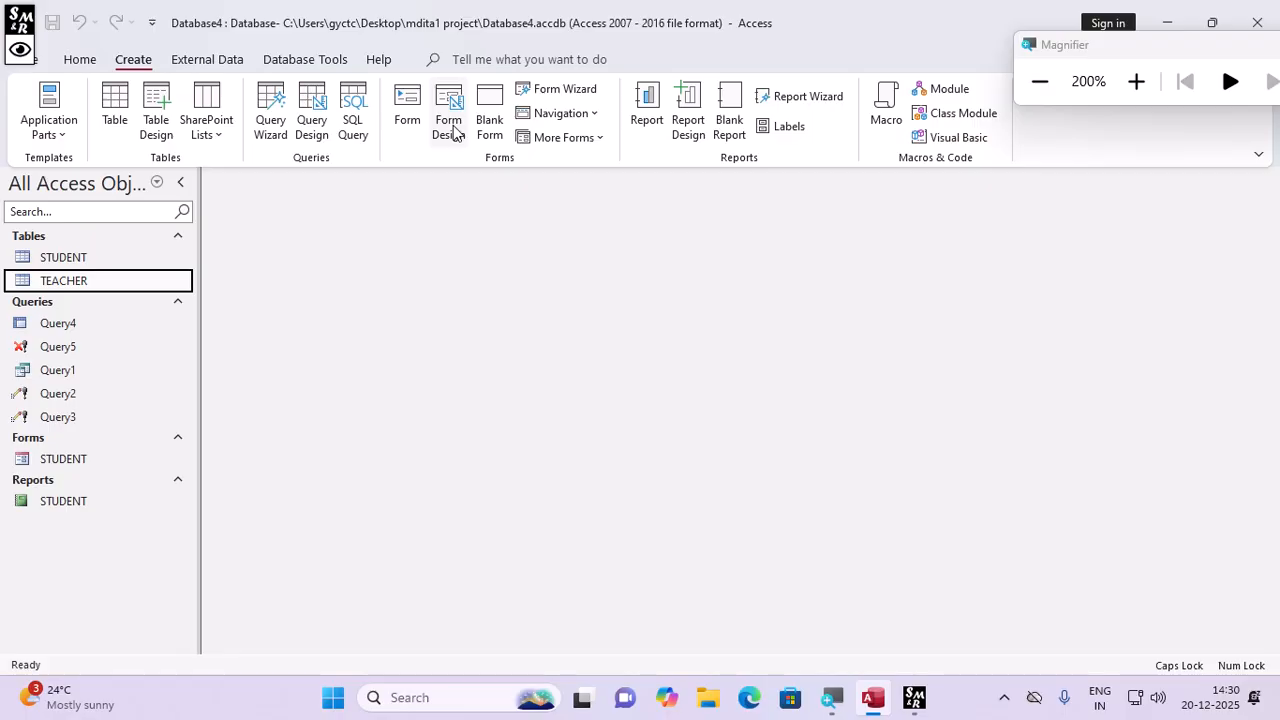
click(412, 108)
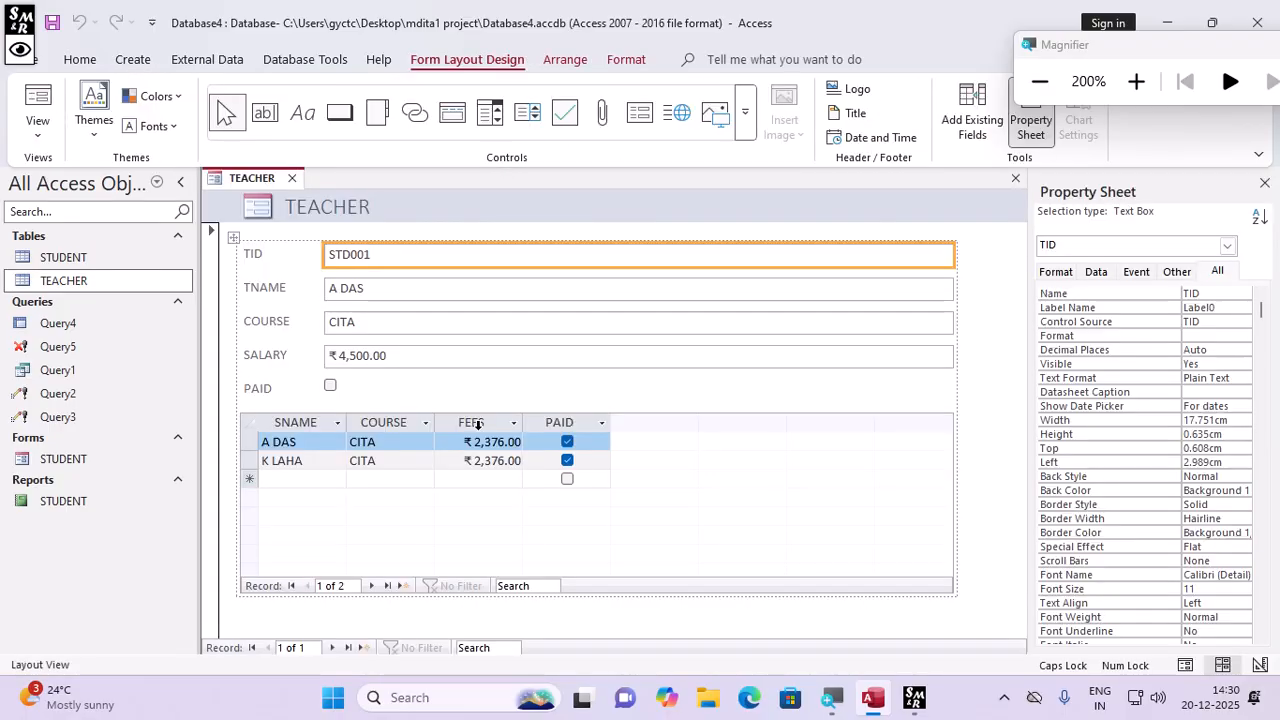
key(ctrl+s)
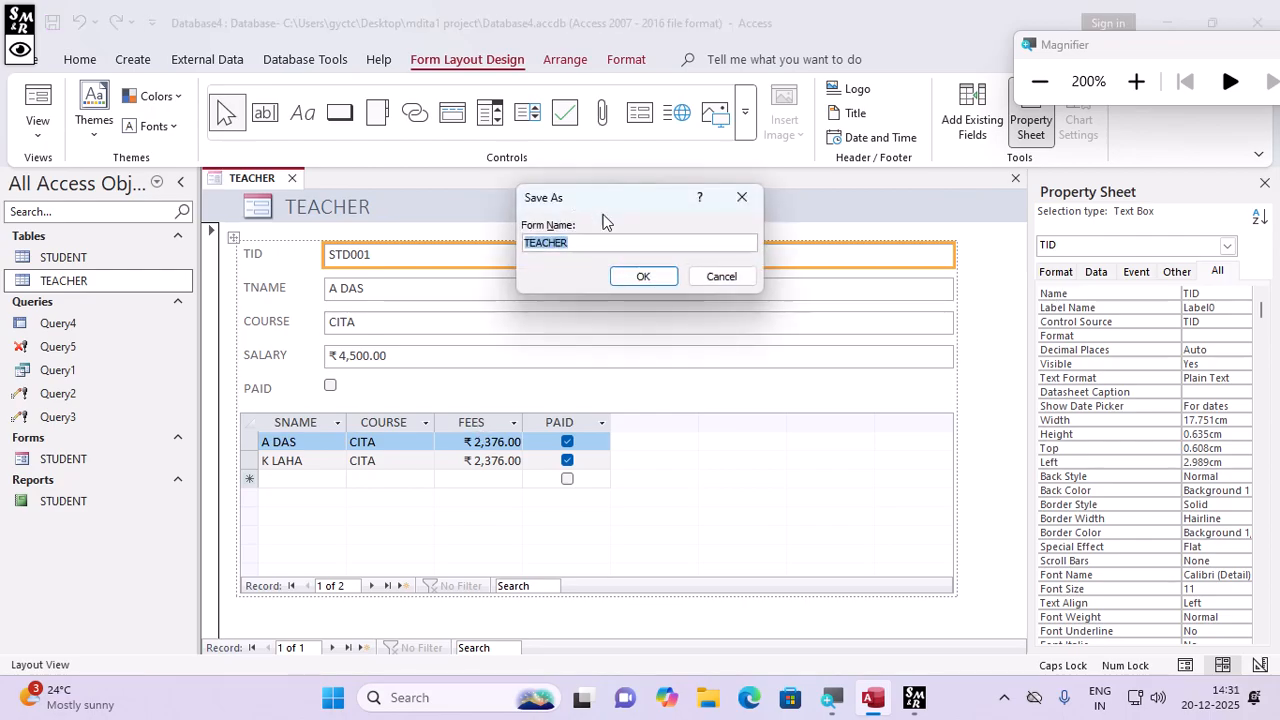
click(643, 274)
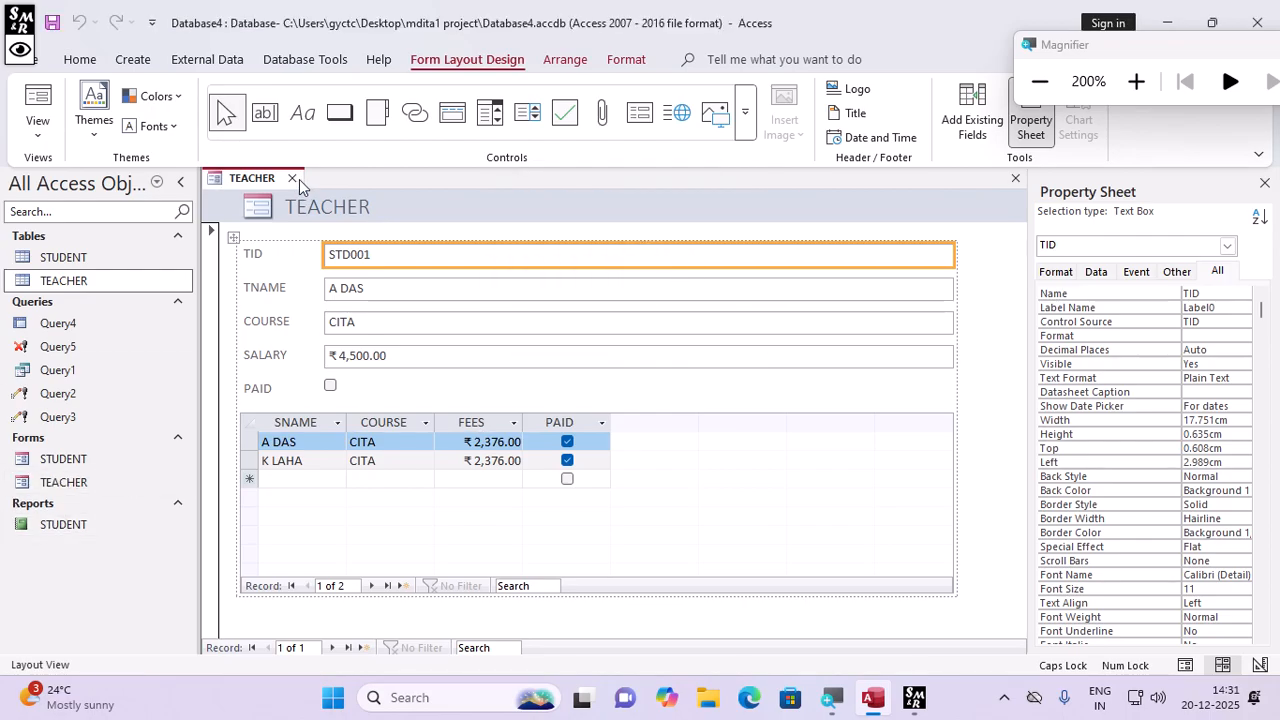
click(292, 178)
Open the saved TEACHER form to examine its fields and related student records, then close it
click(62, 487)
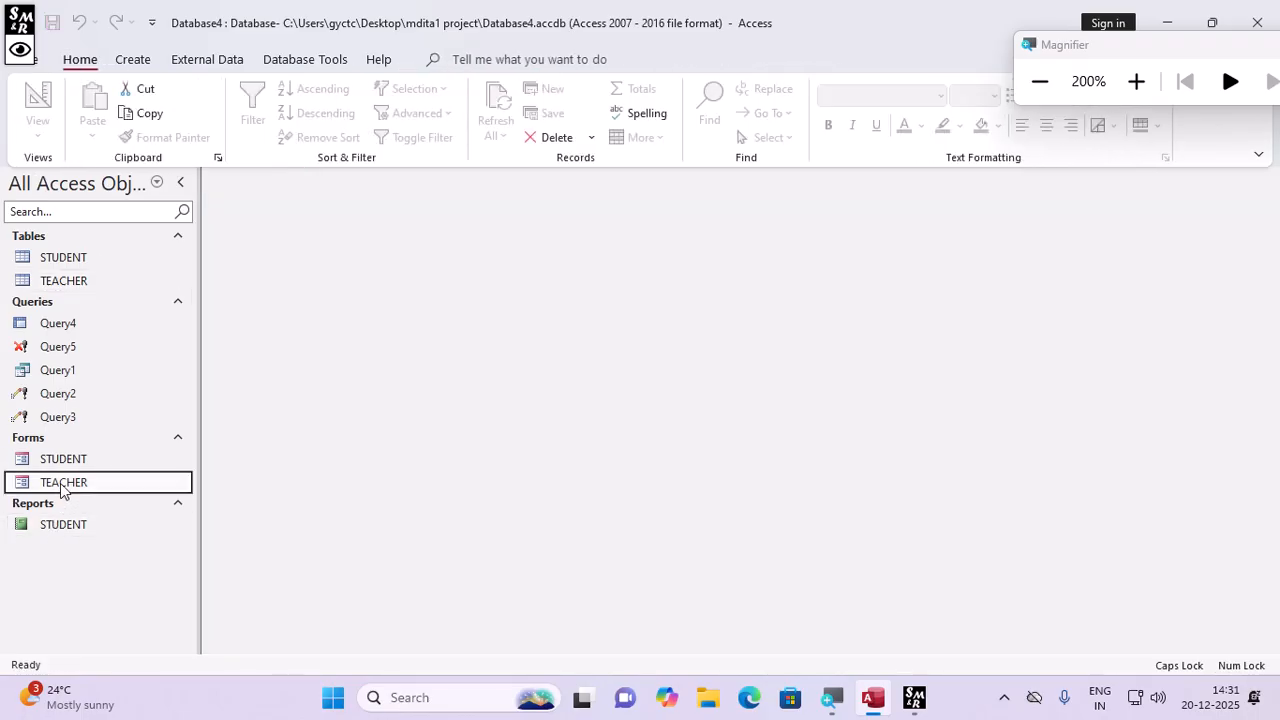
double_click(62, 487)
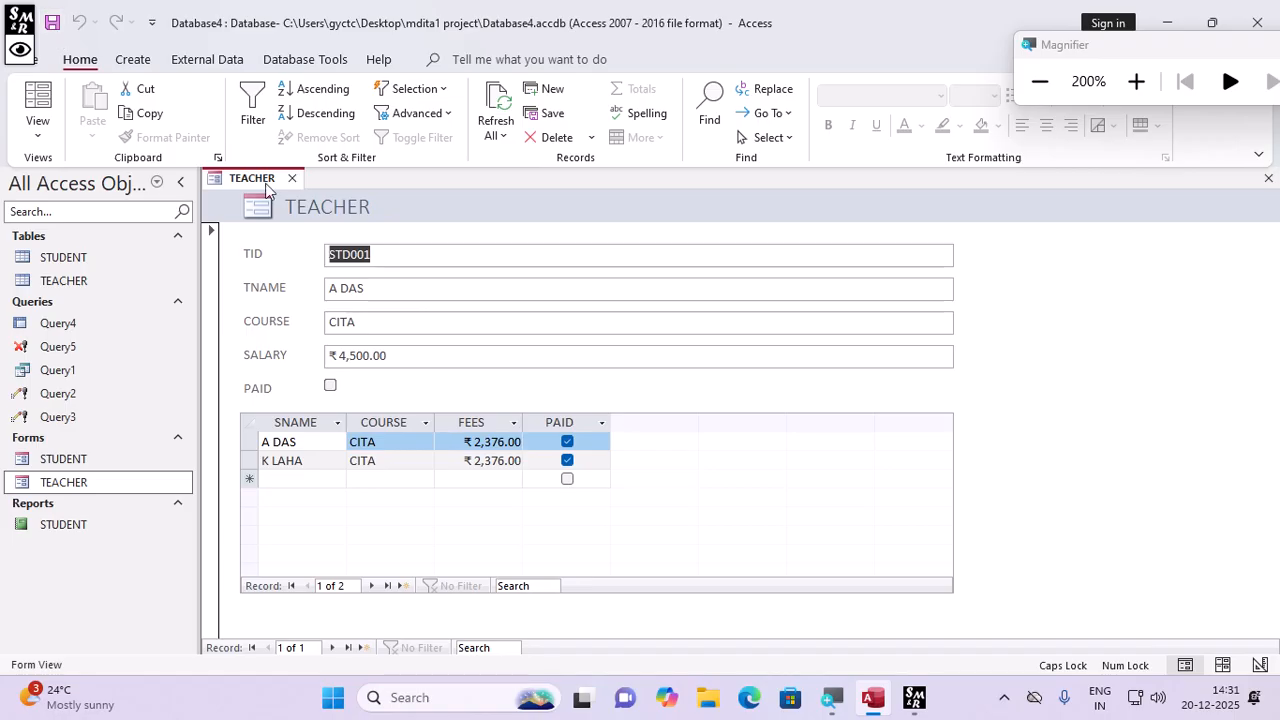
click(299, 183)
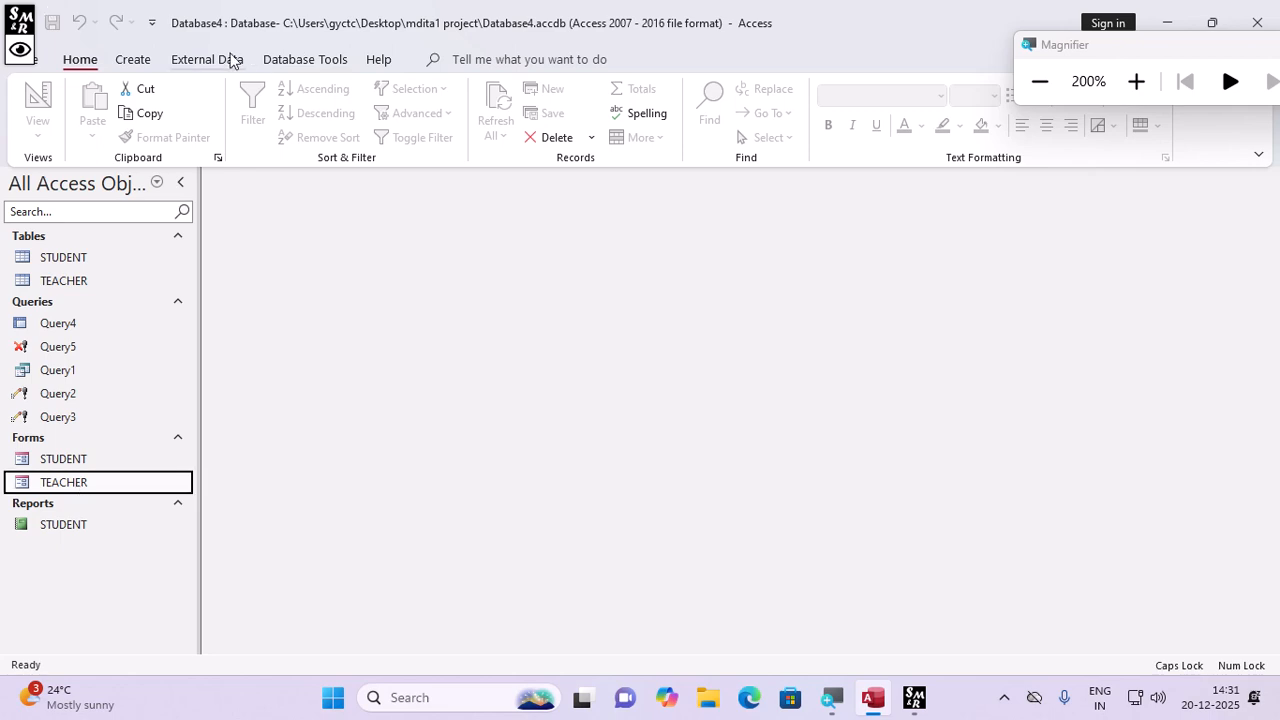
Create a blank form and add a label reading MAIN FORM at its upper edge
click(138, 61)
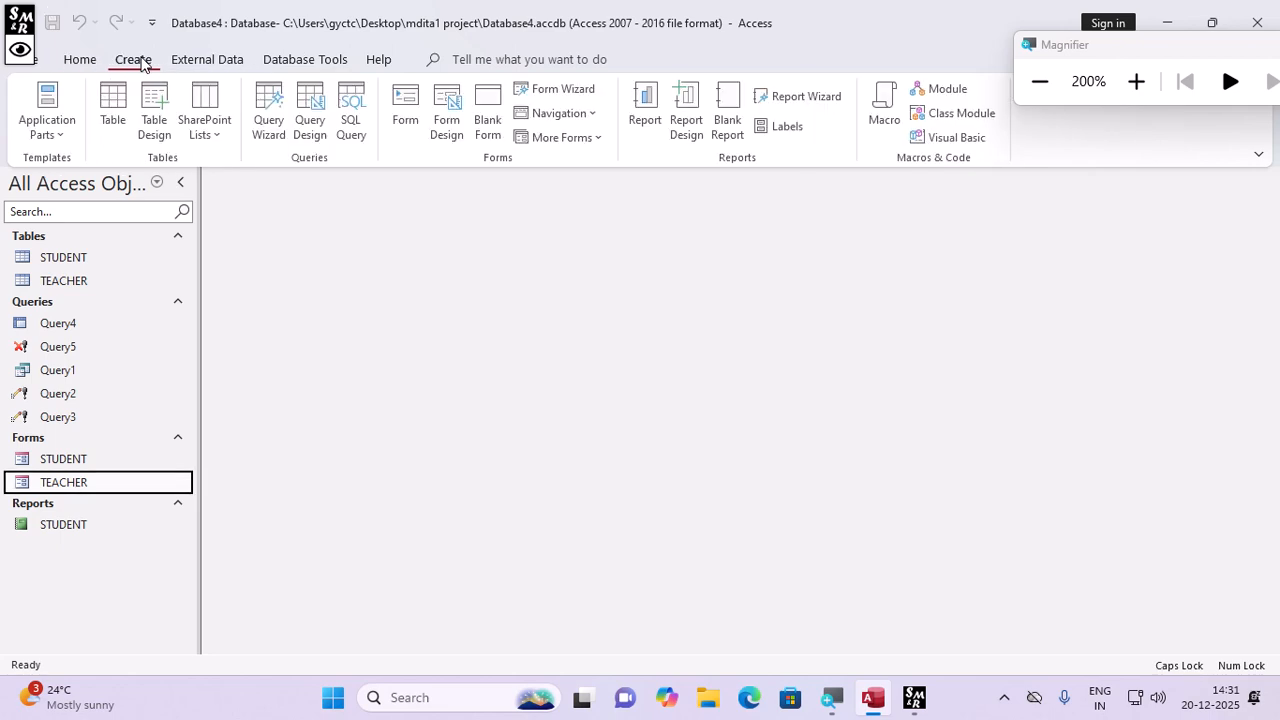
click(489, 115)
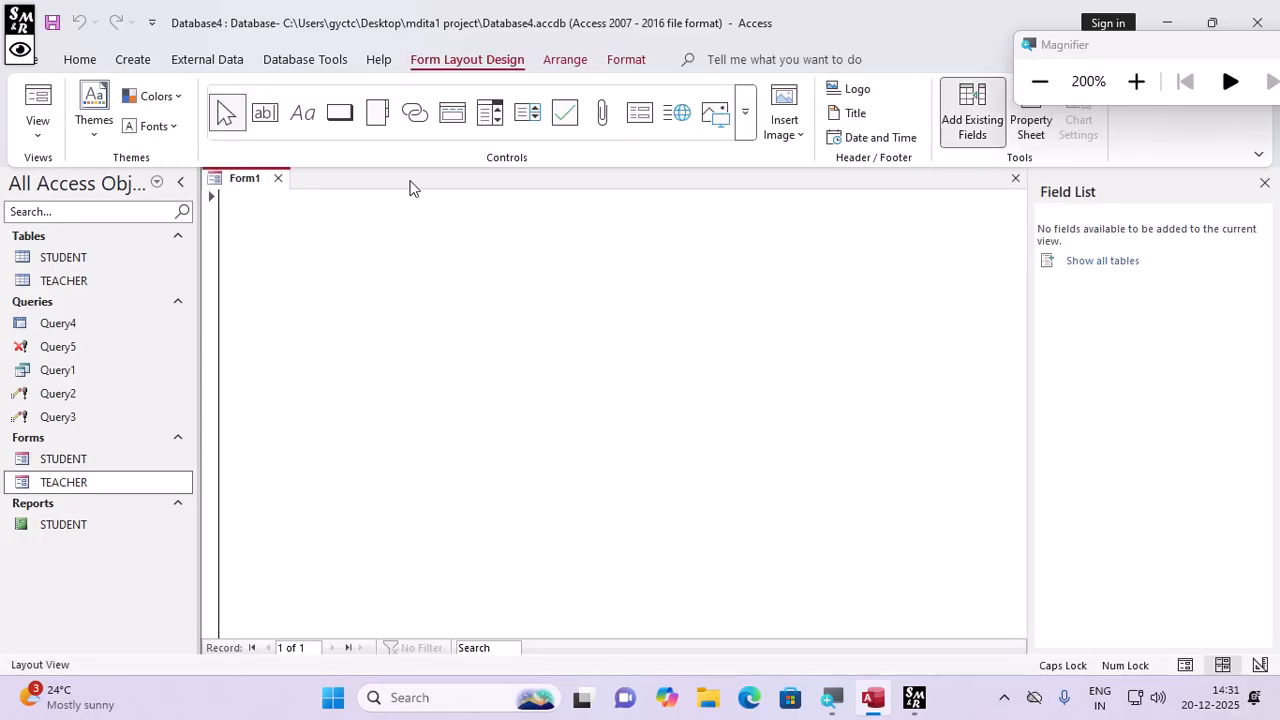
click(304, 113)
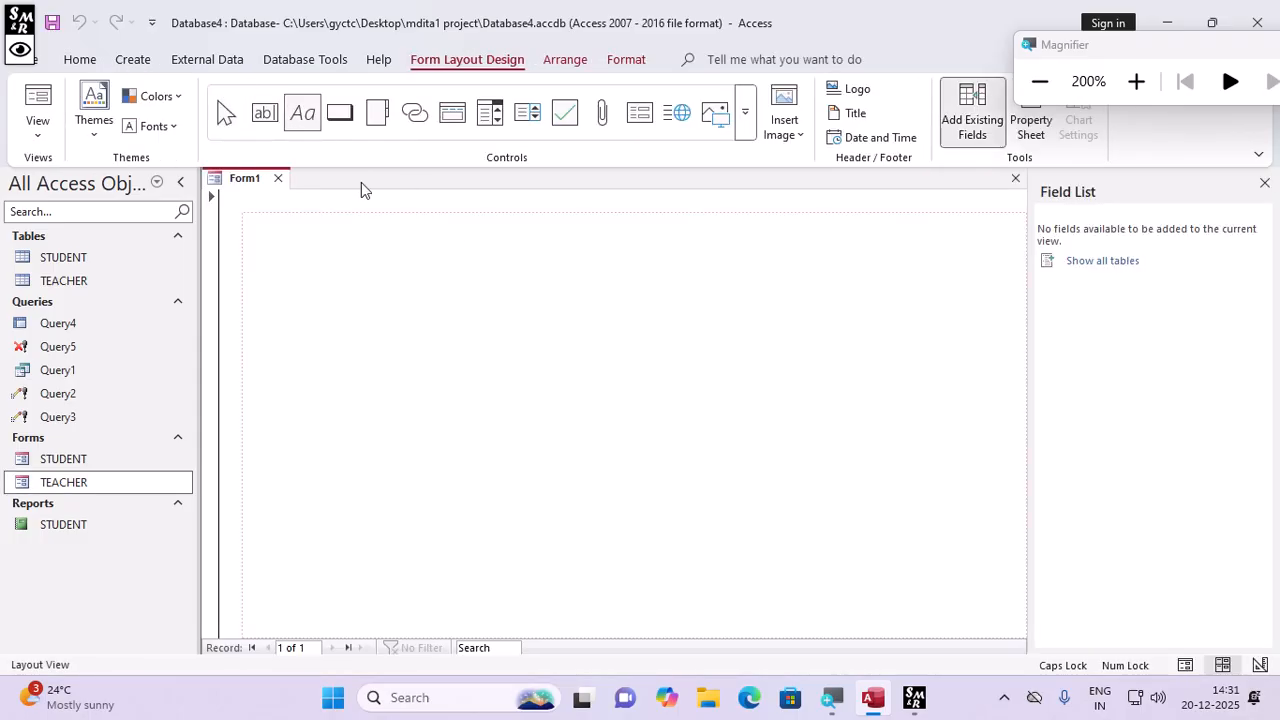
click(412, 241)
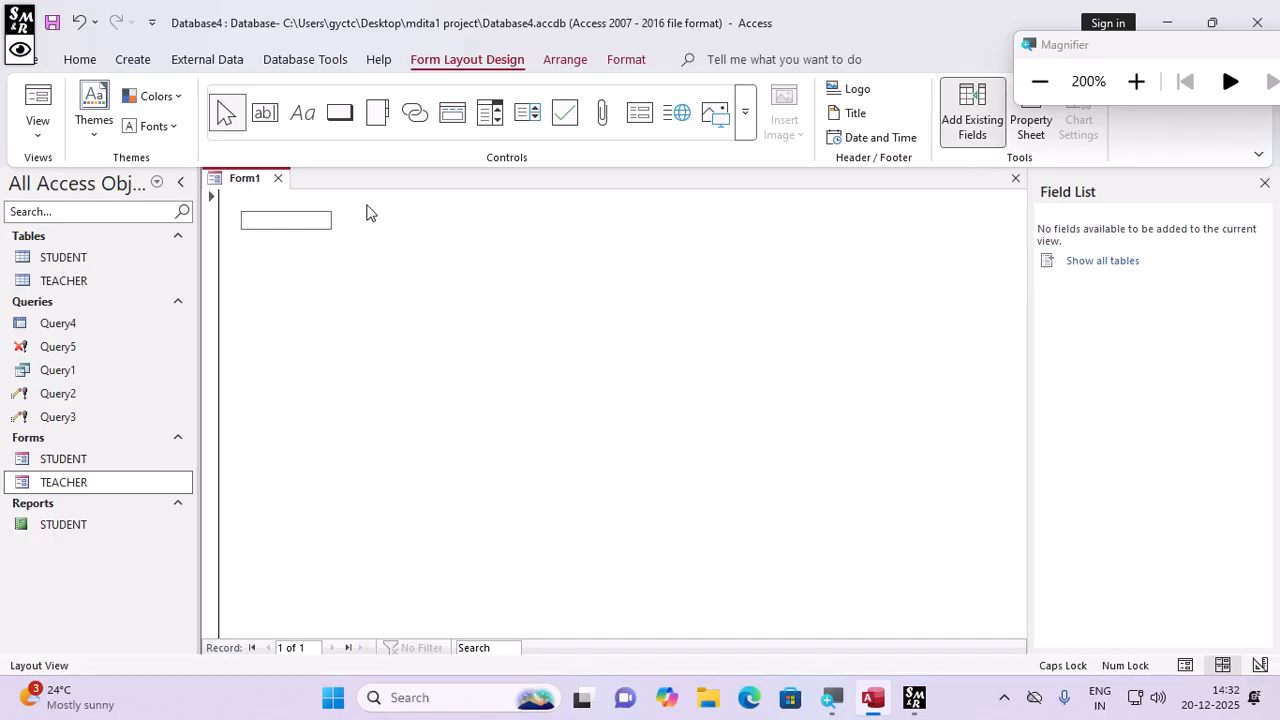
text(MAIN FORM)
click(363, 271)
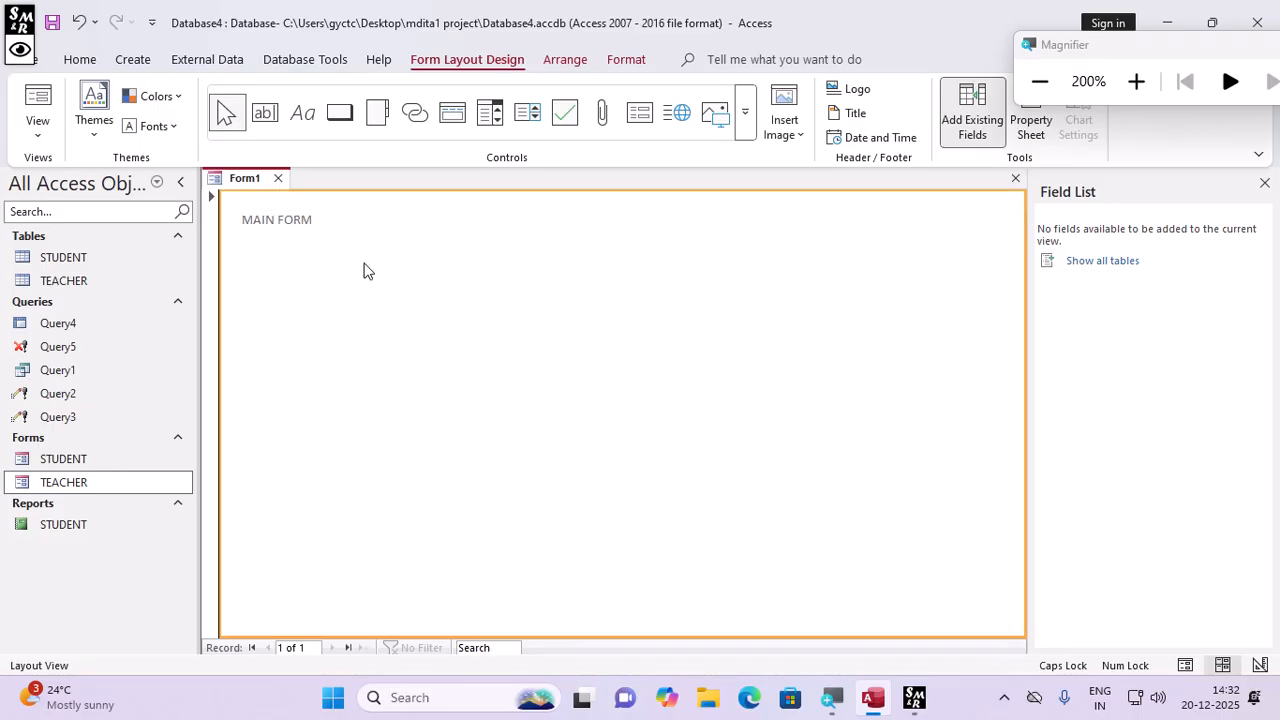
Add a command button below the MAIN FORM label that opens the STUDENT form and shows all the records
click(341, 113)
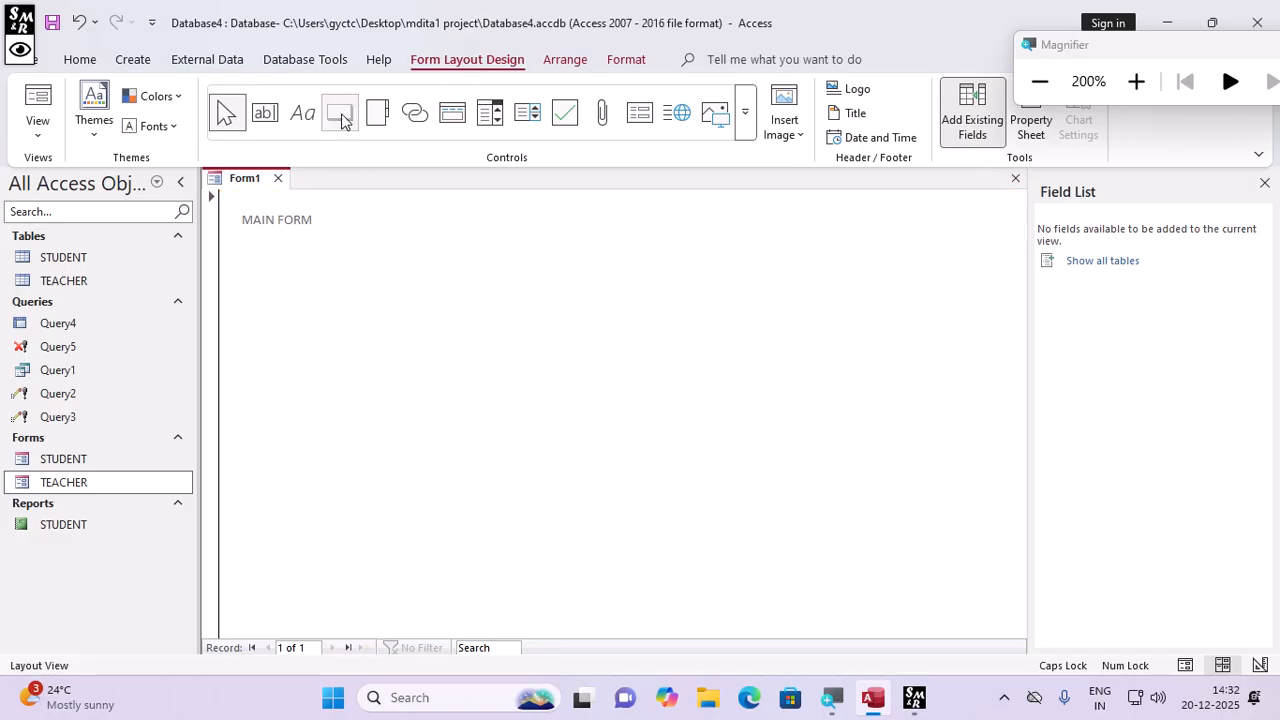
click(352, 290)
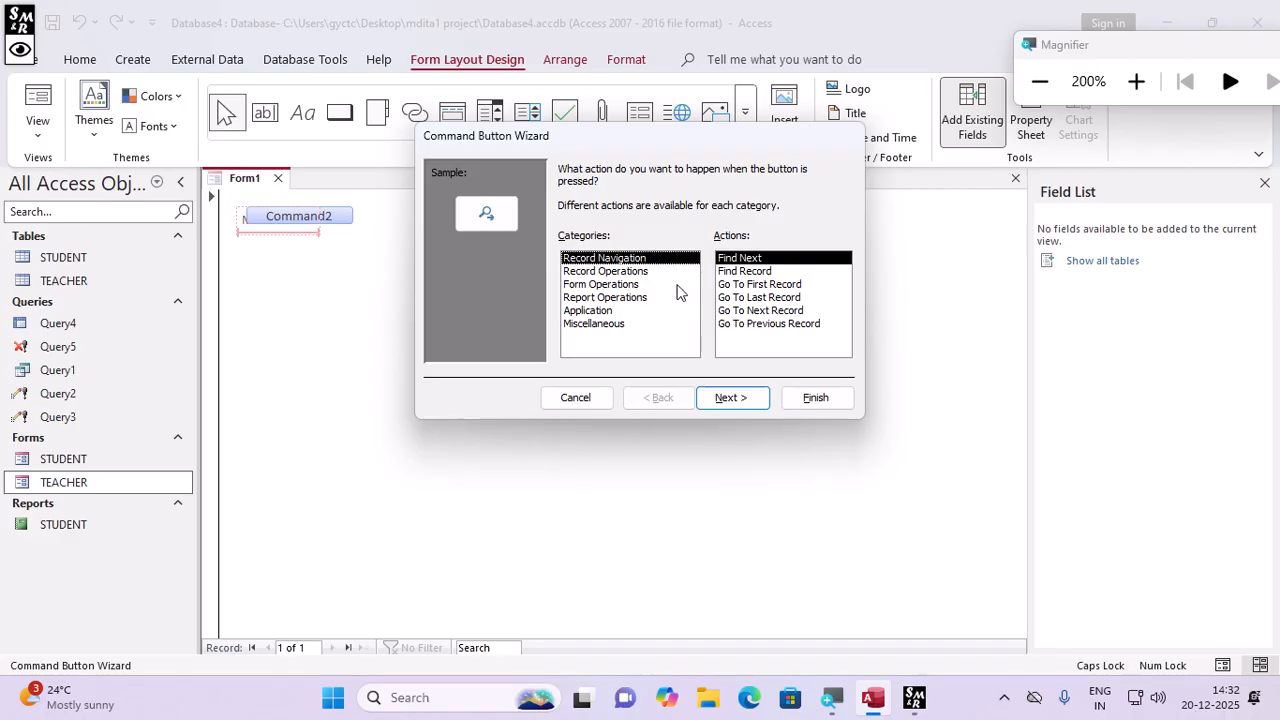
click(578, 286)
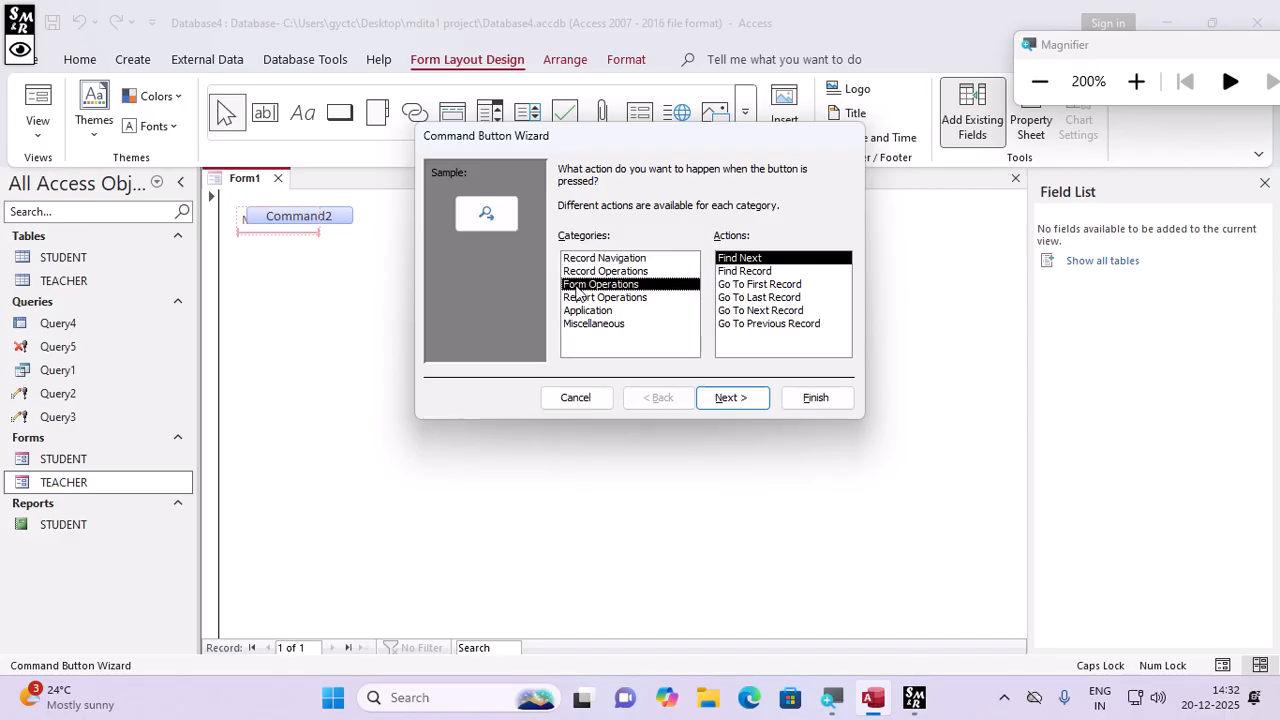
click(743, 286)
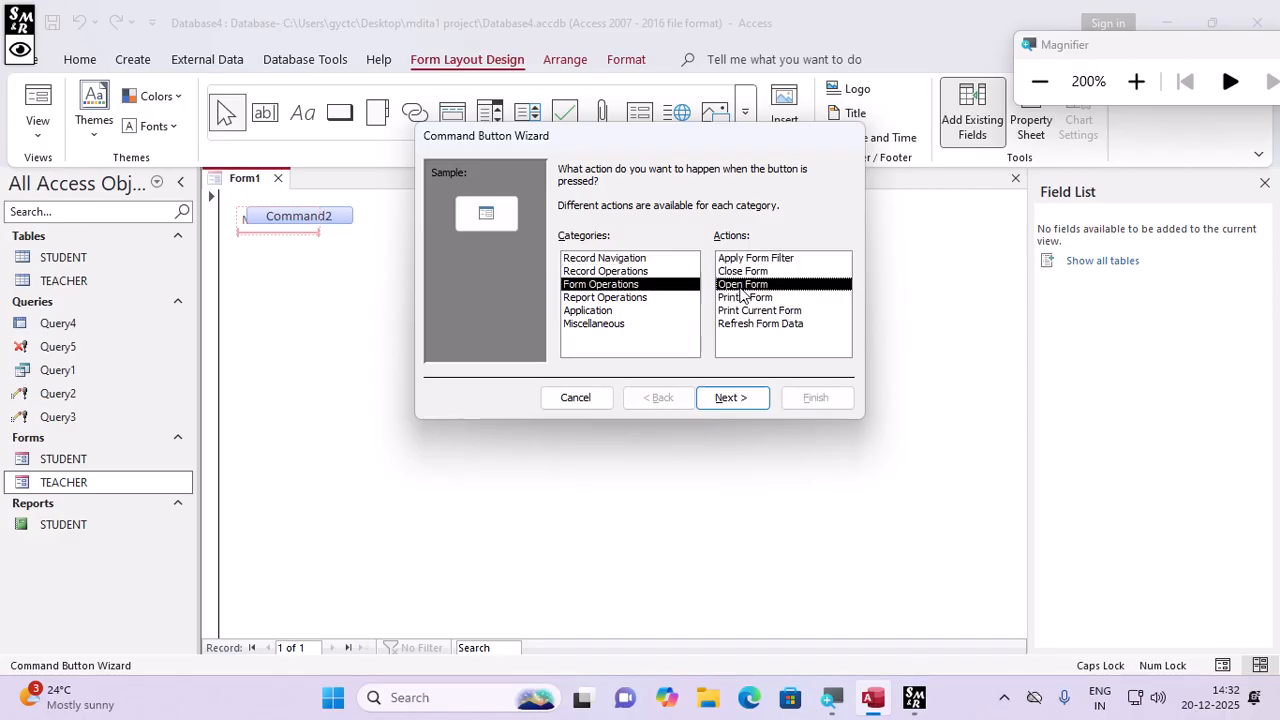
click(741, 397)
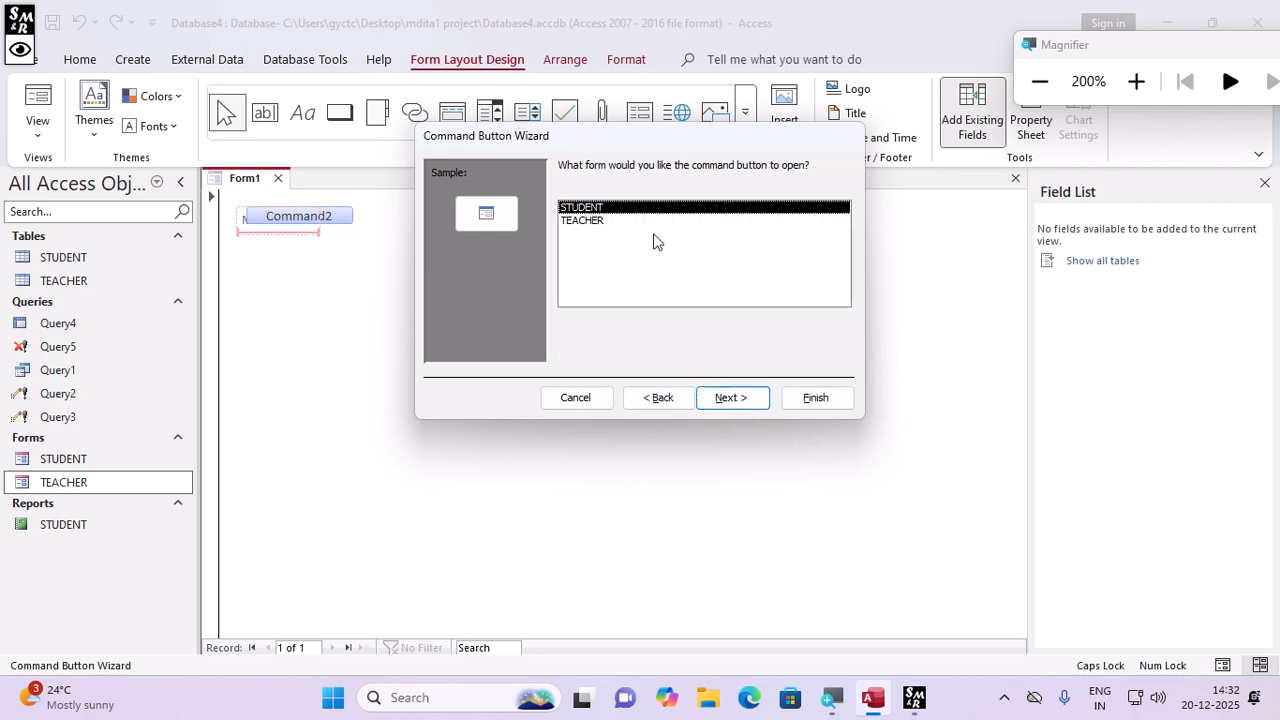
click(724, 398)
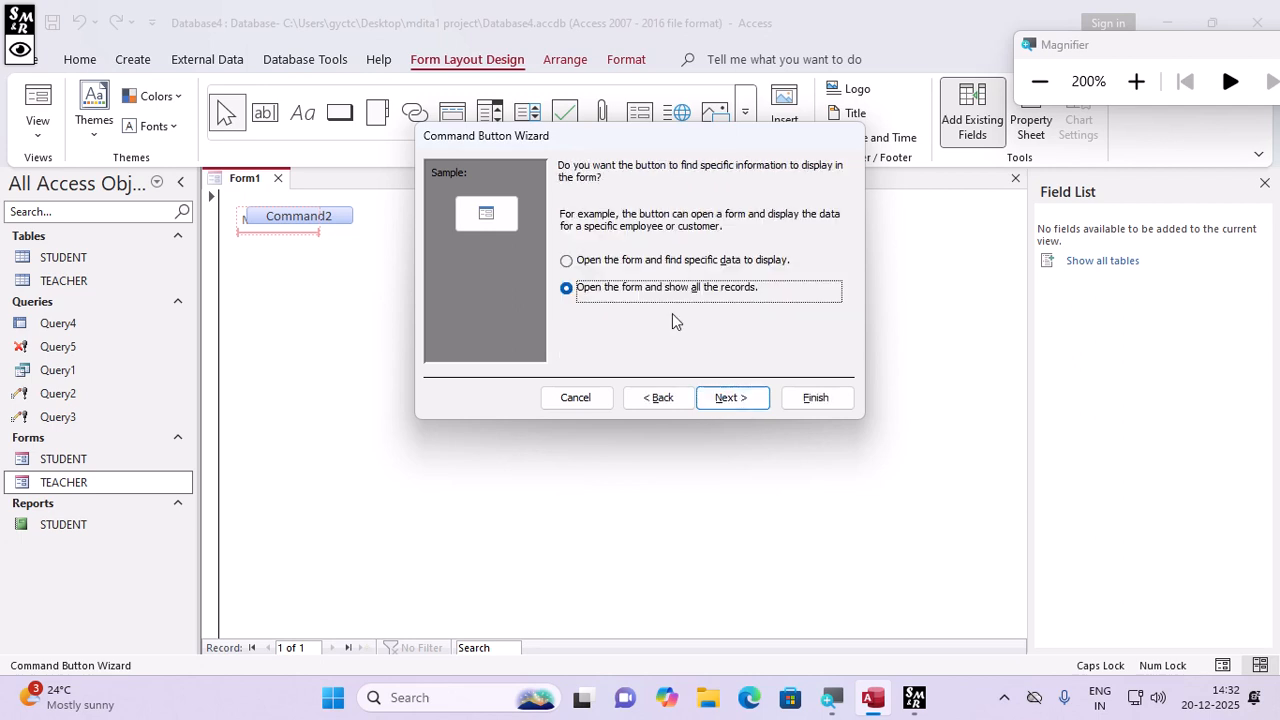
click(727, 402)
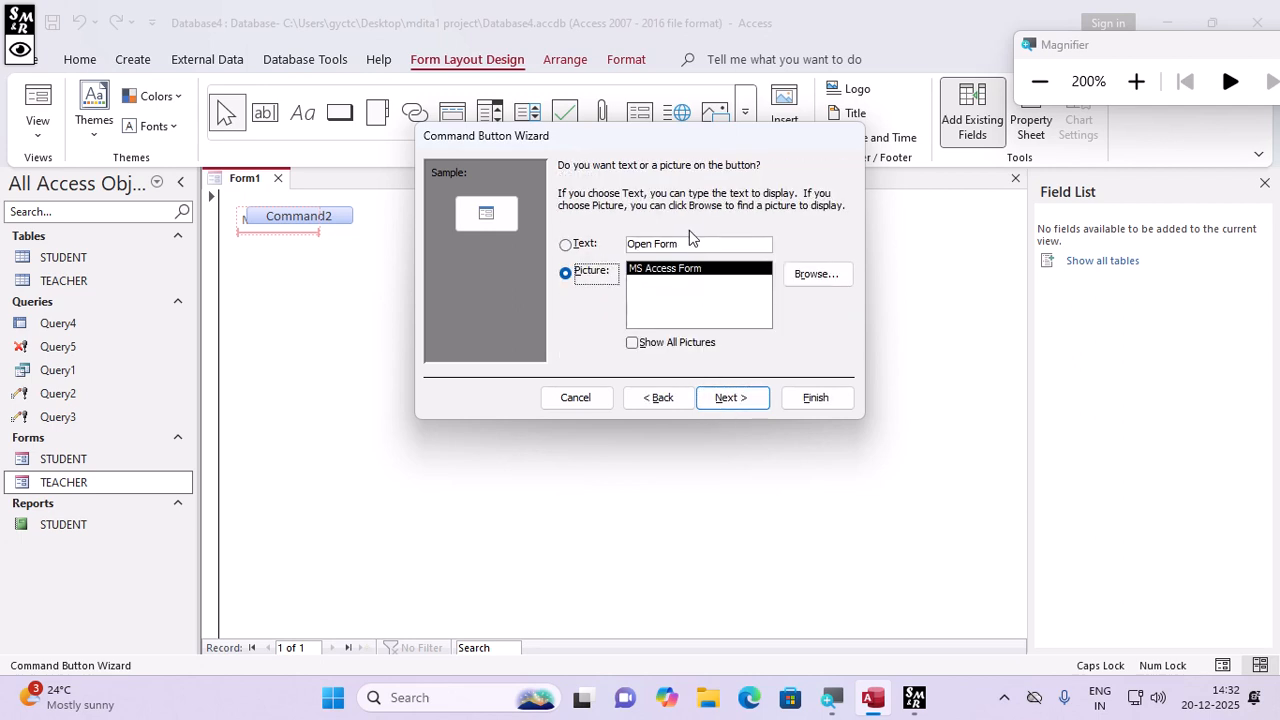
Give the new command button the text caption STUDENT instead of a picture and finish the wizard
click(585, 245)
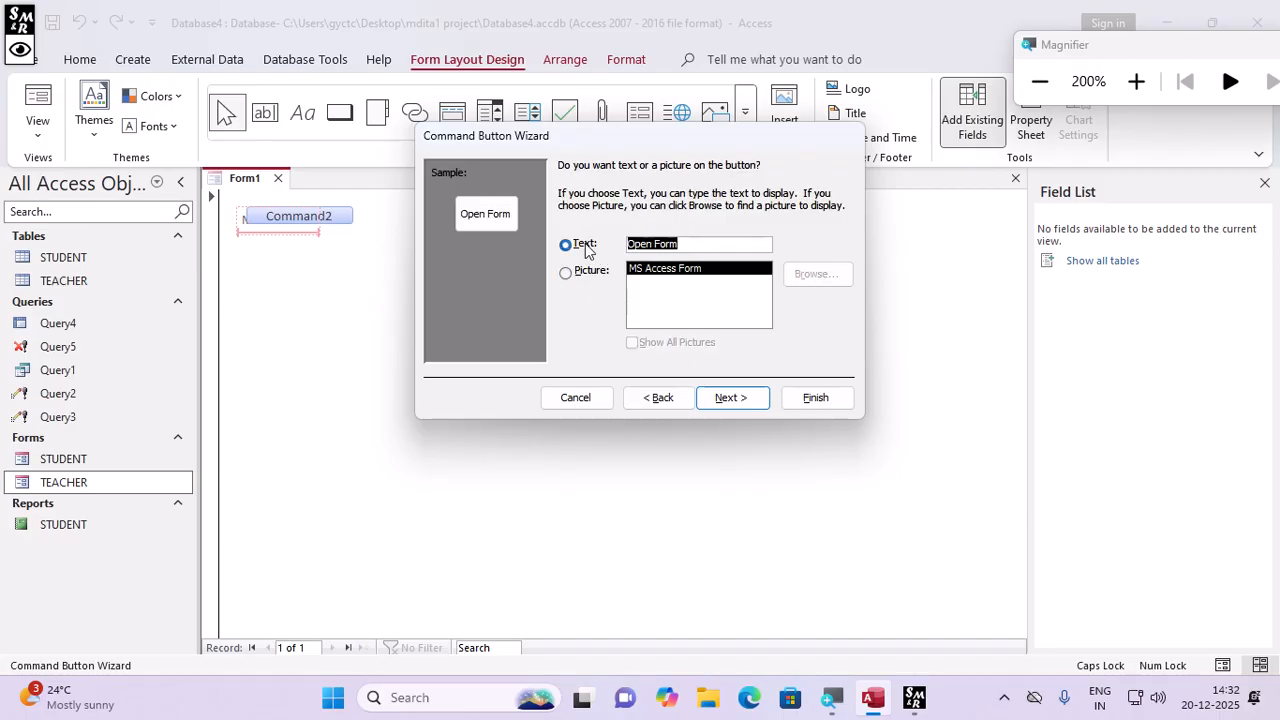
text(STUDEN)
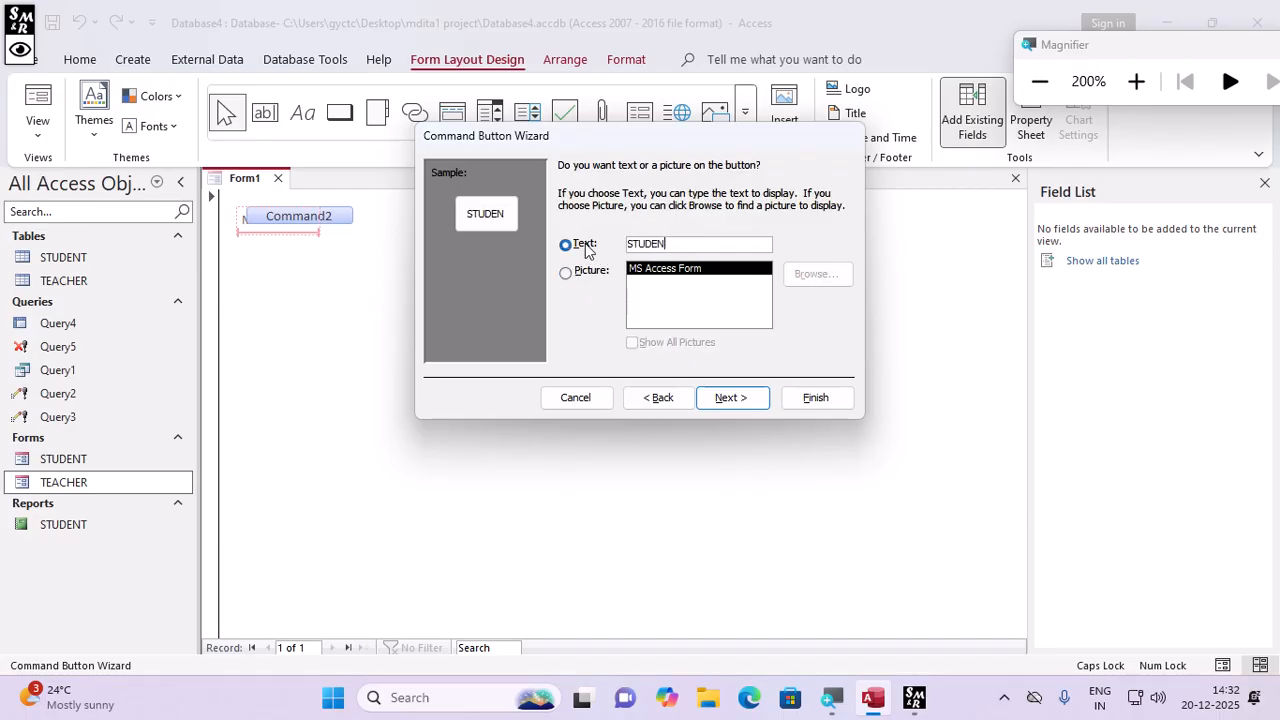
text(T)
key(Return)
key(Return)
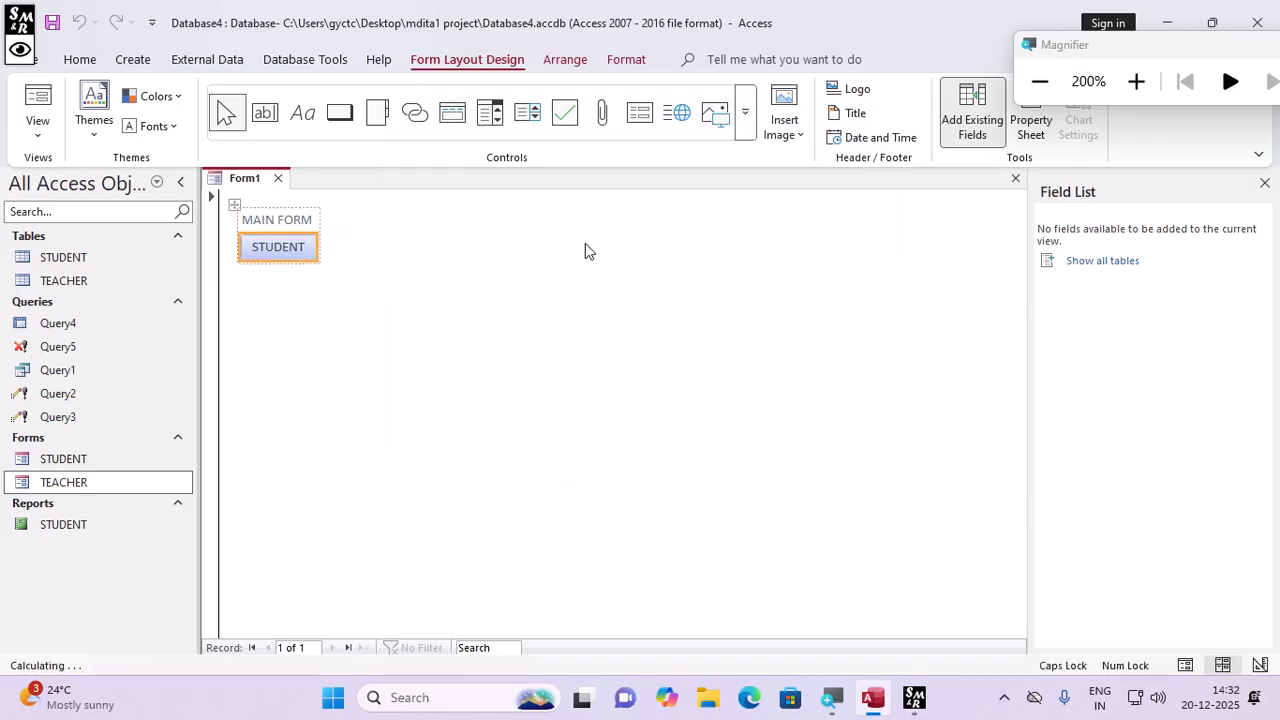
Add a second command button below STUDENT that uses the Open Form action to open the TEACHER form
click(340, 110)
click(270, 290)
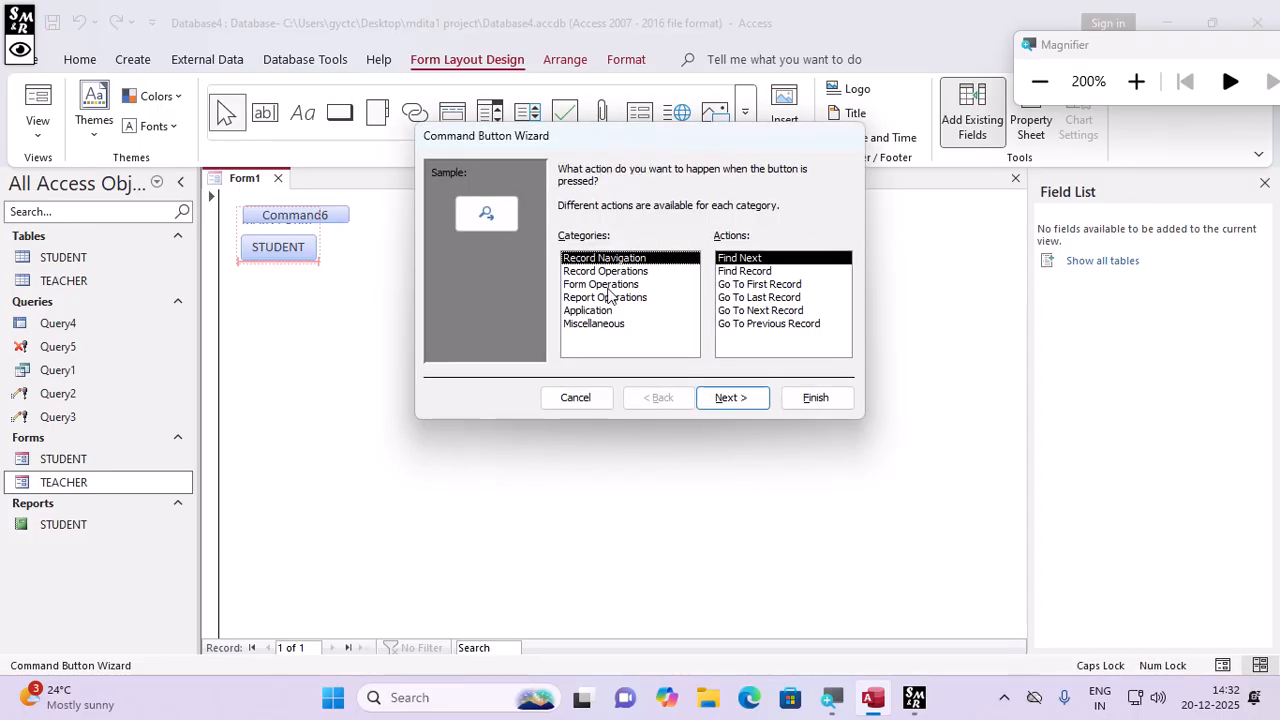
click(607, 287)
click(740, 285)
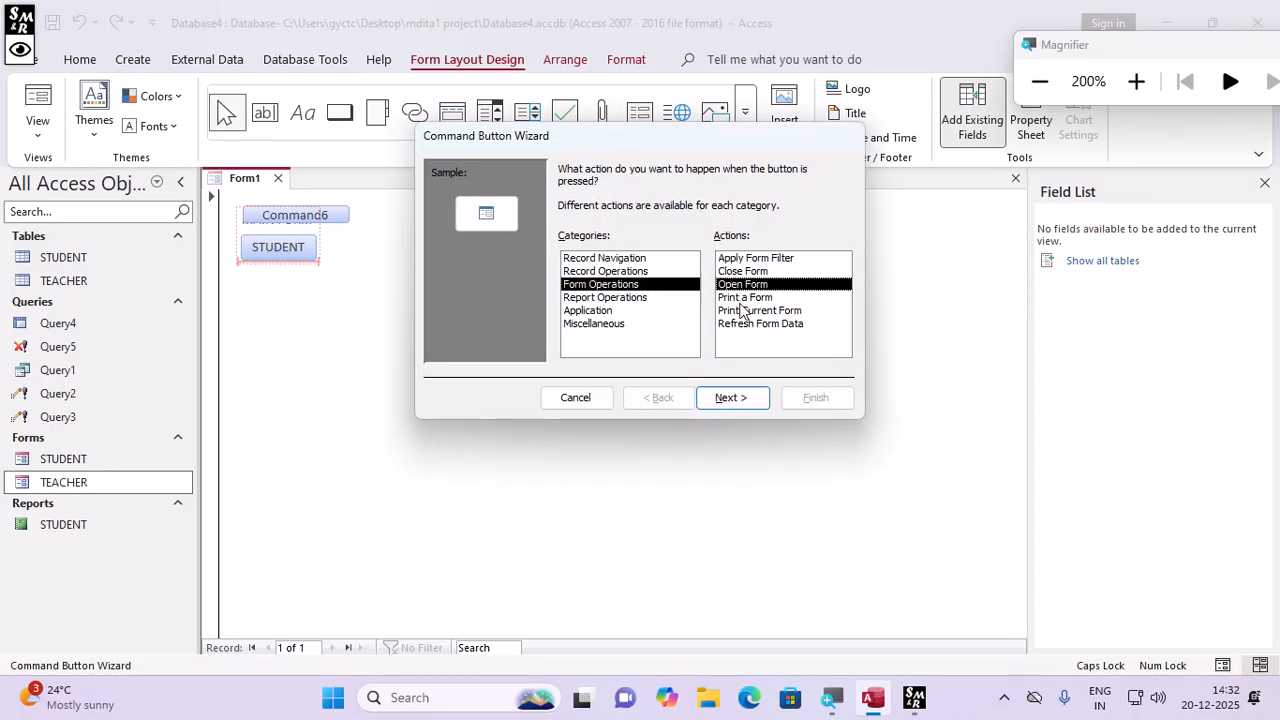
click(730, 398)
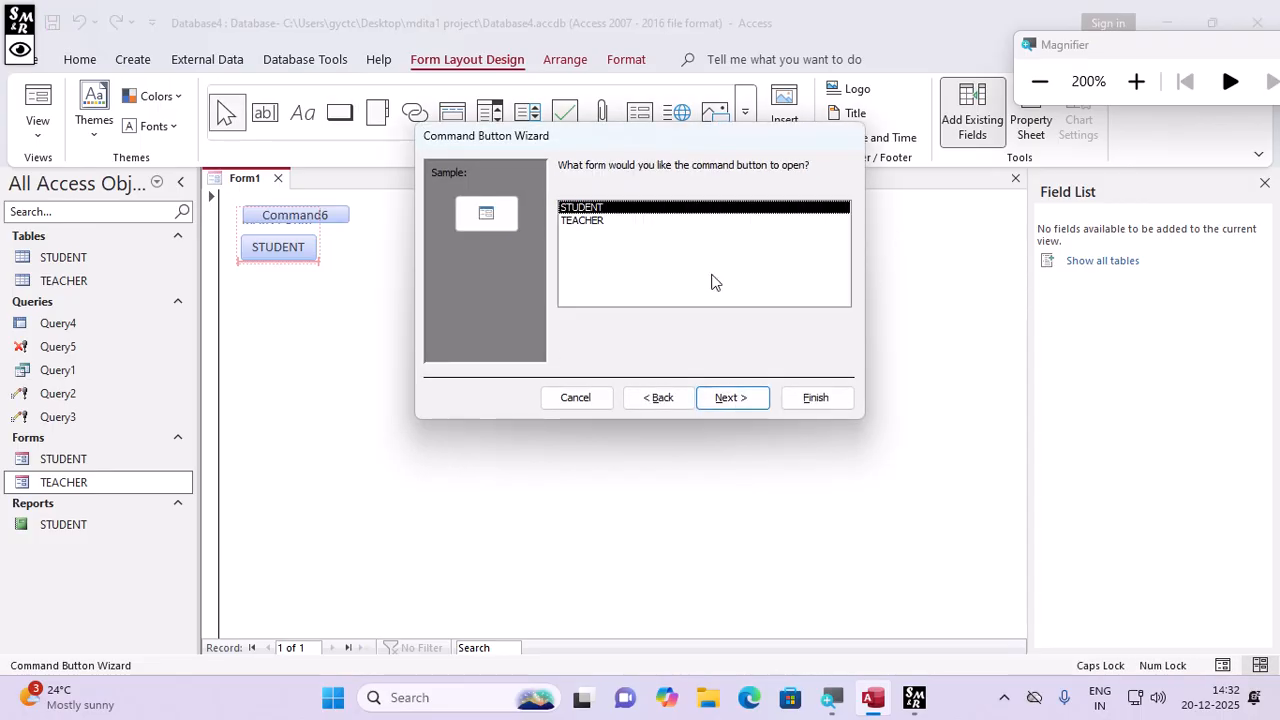
double_click(590, 220)
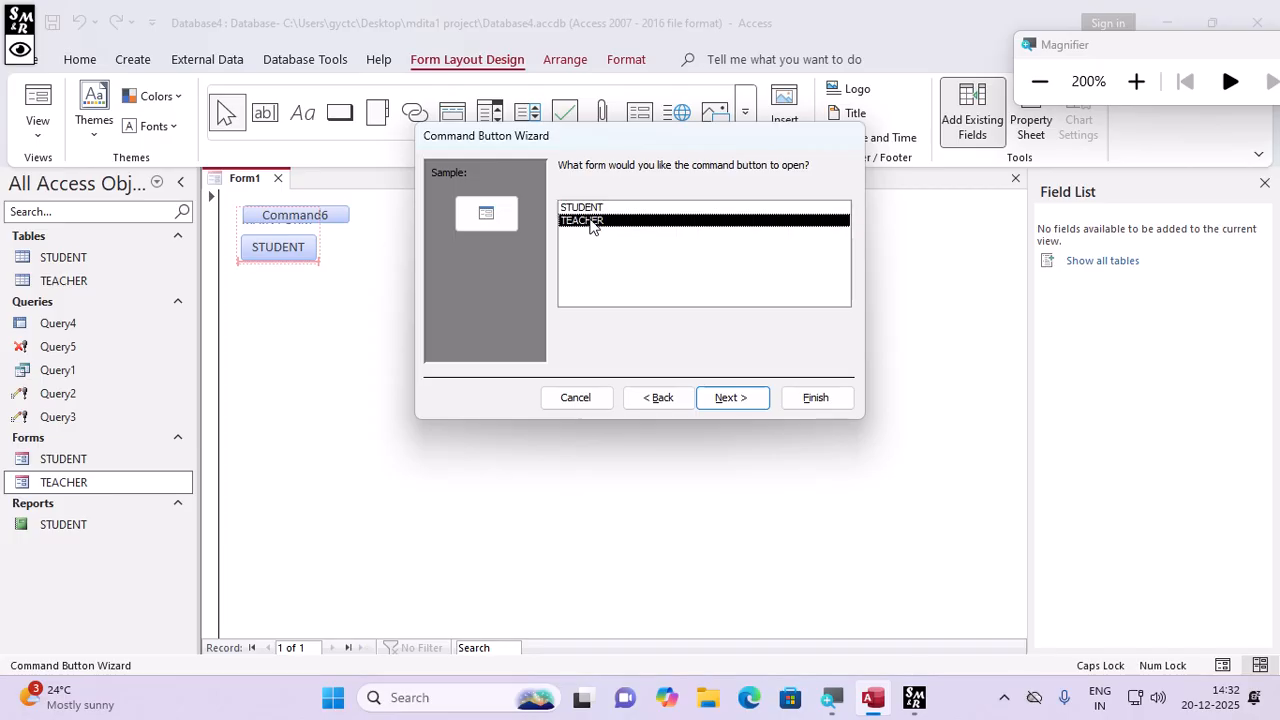
click(731, 398)
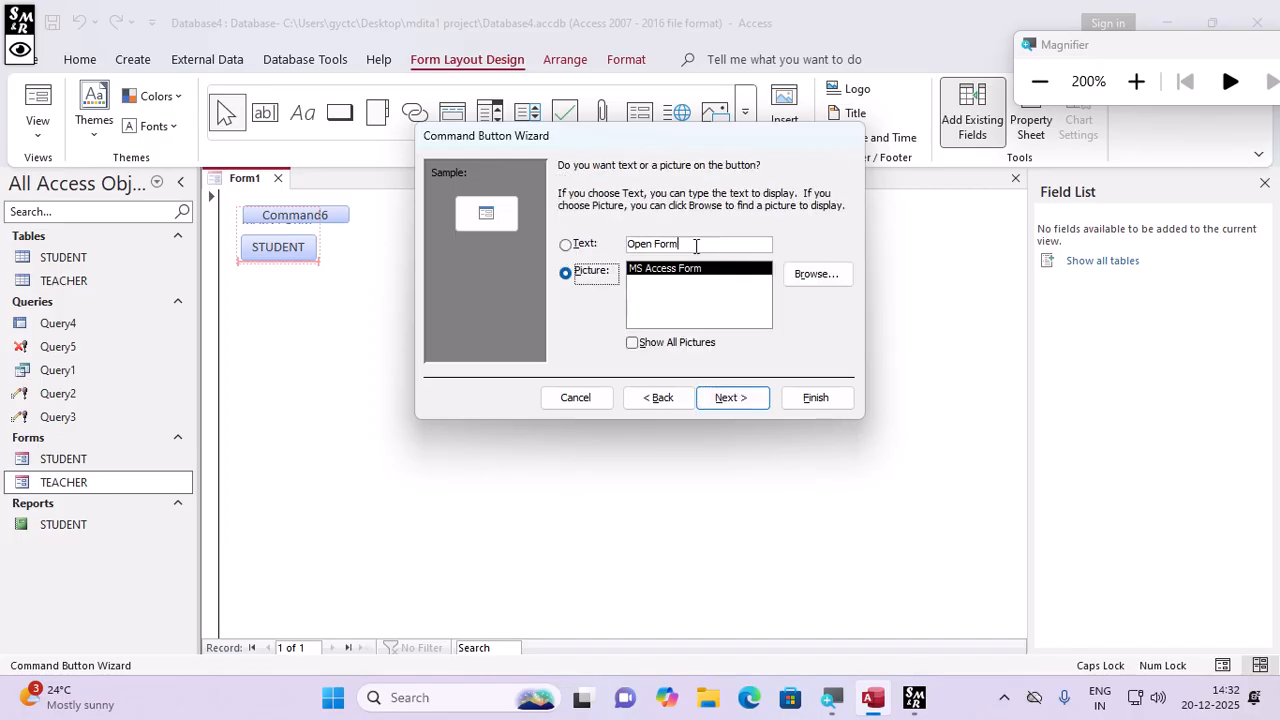
Give the second command button the text caption TEACHER instead of a picture and finish the wizard
drag(703, 245, 628, 245)
click(565, 244)
text(TE)
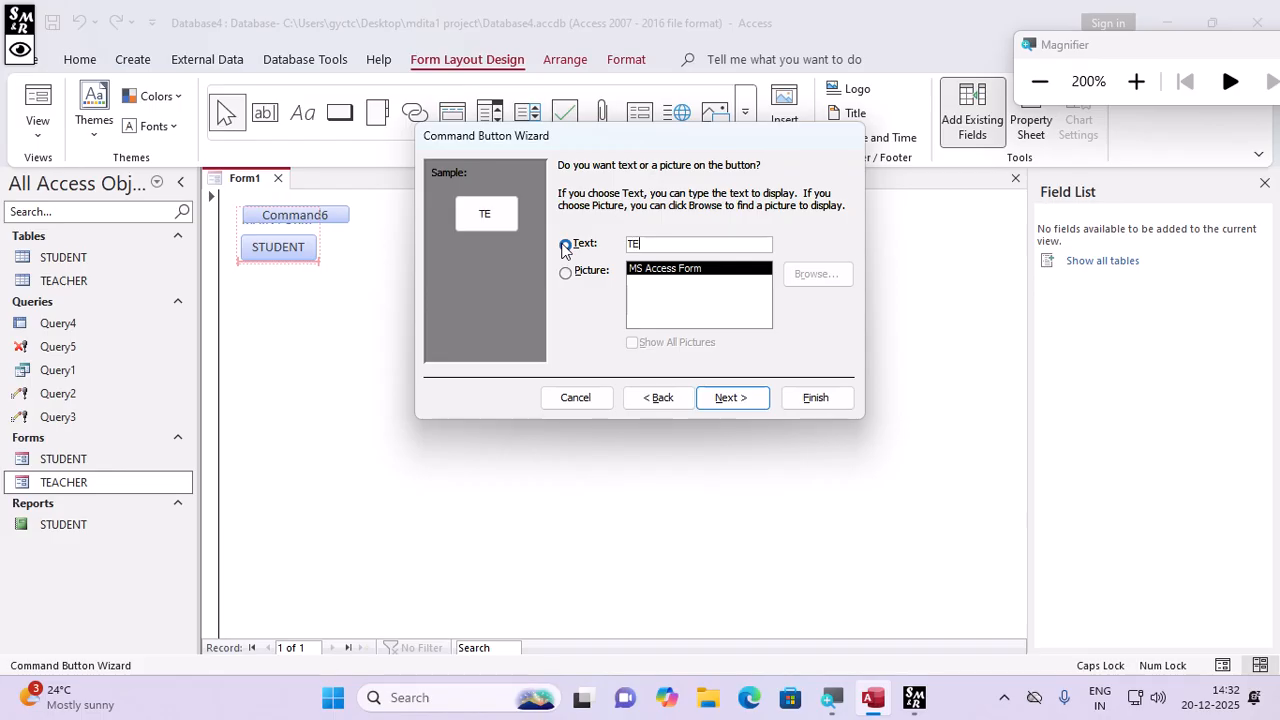
text(ACHER)
key(Return)
key(Return)
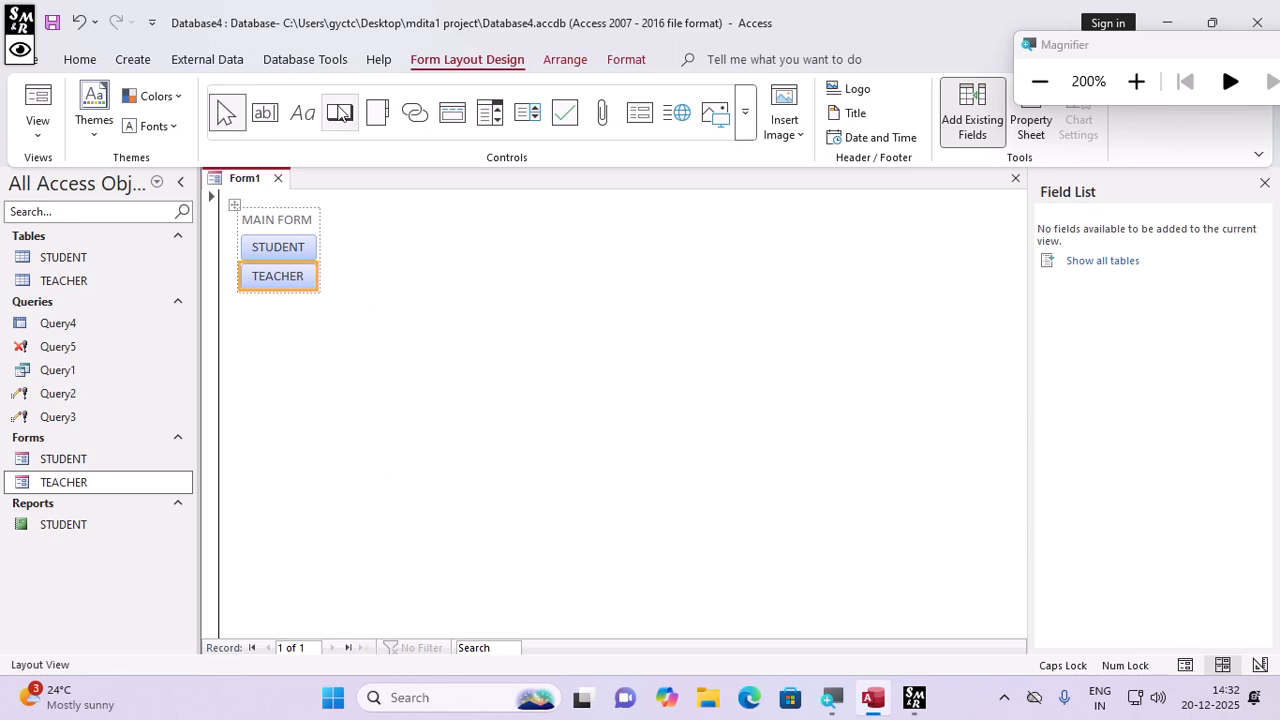
Add a third command button below TEACHER with the Quit Application action and the text caption Quit
click(340, 112)
click(265, 327)
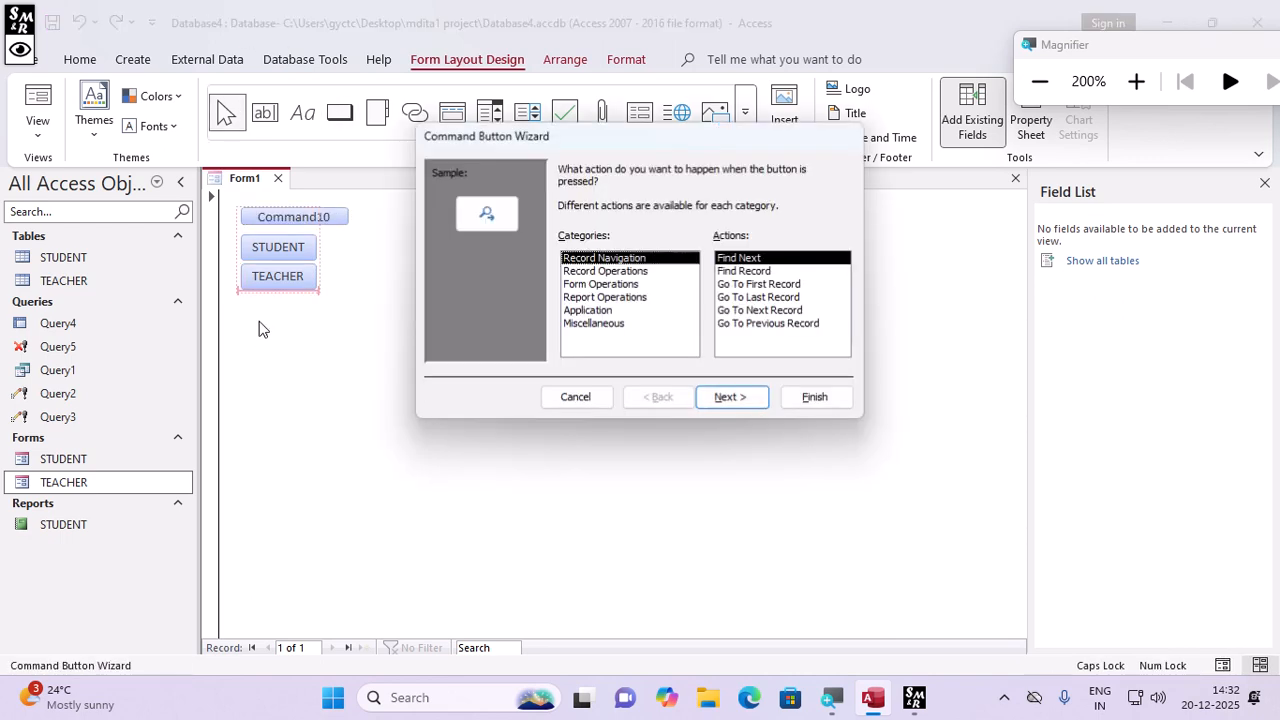
click(597, 311)
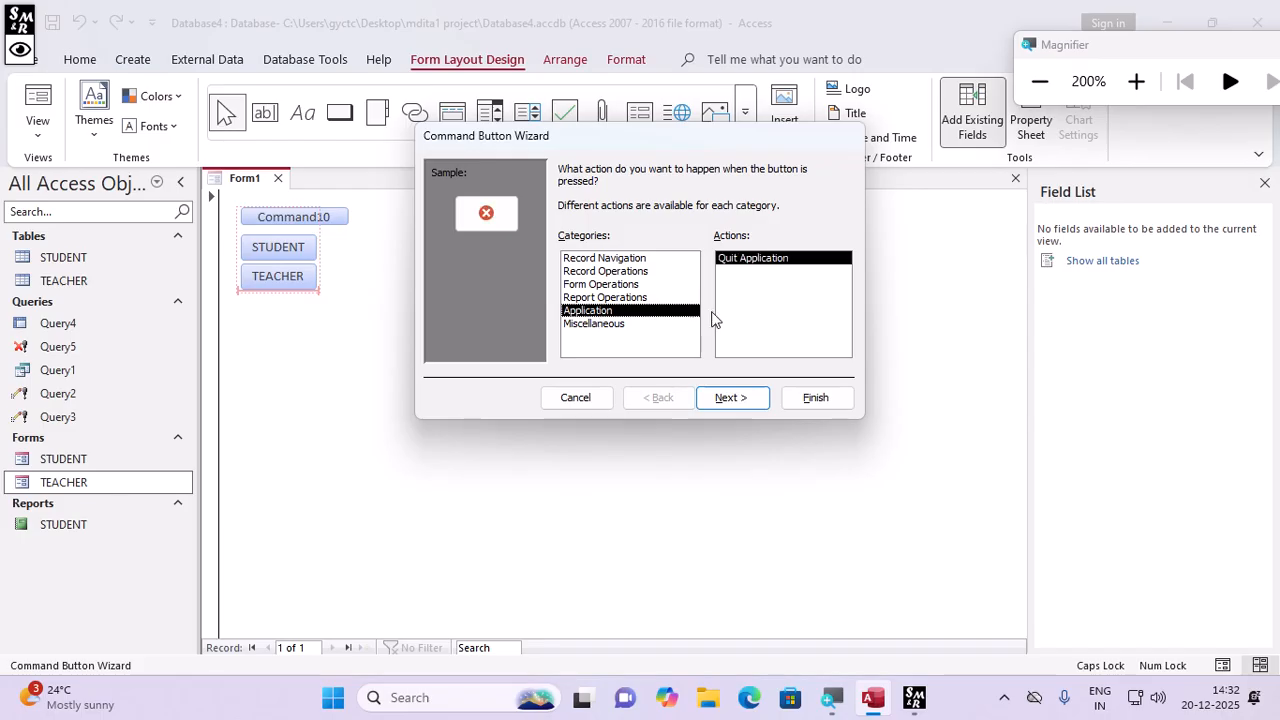
click(730, 398)
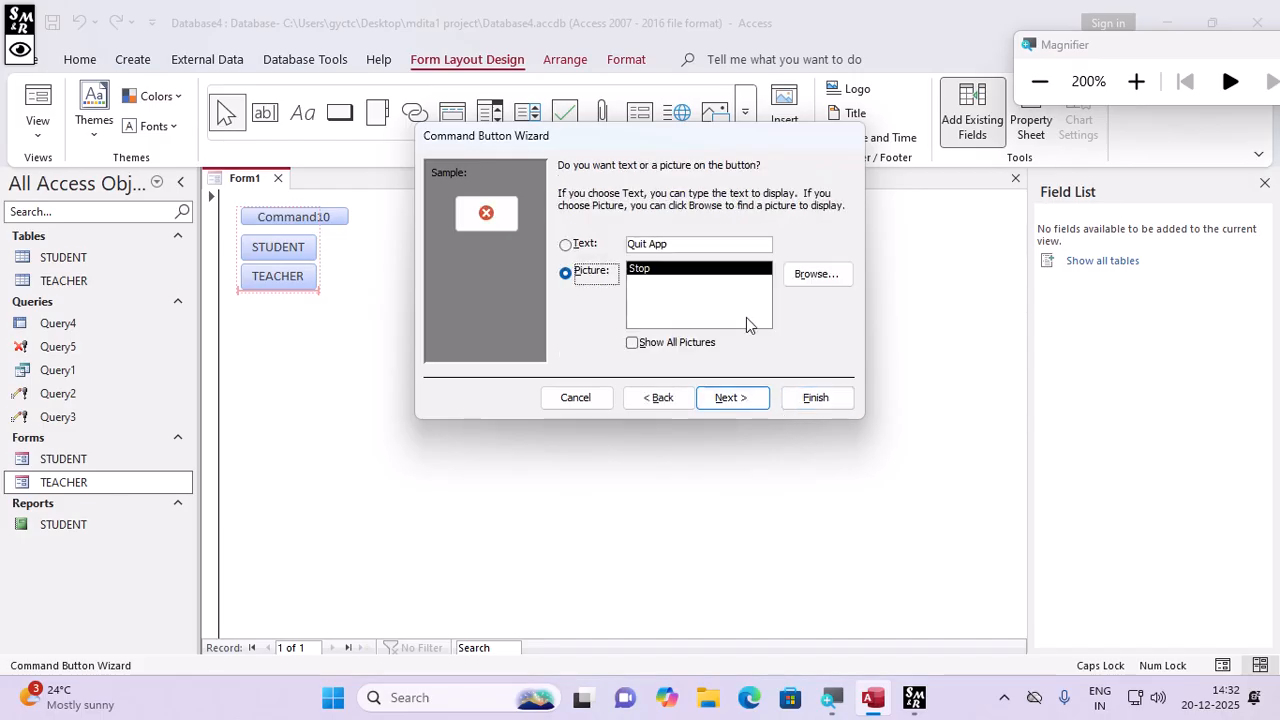
double_click(693, 243)
key(BackSpace)
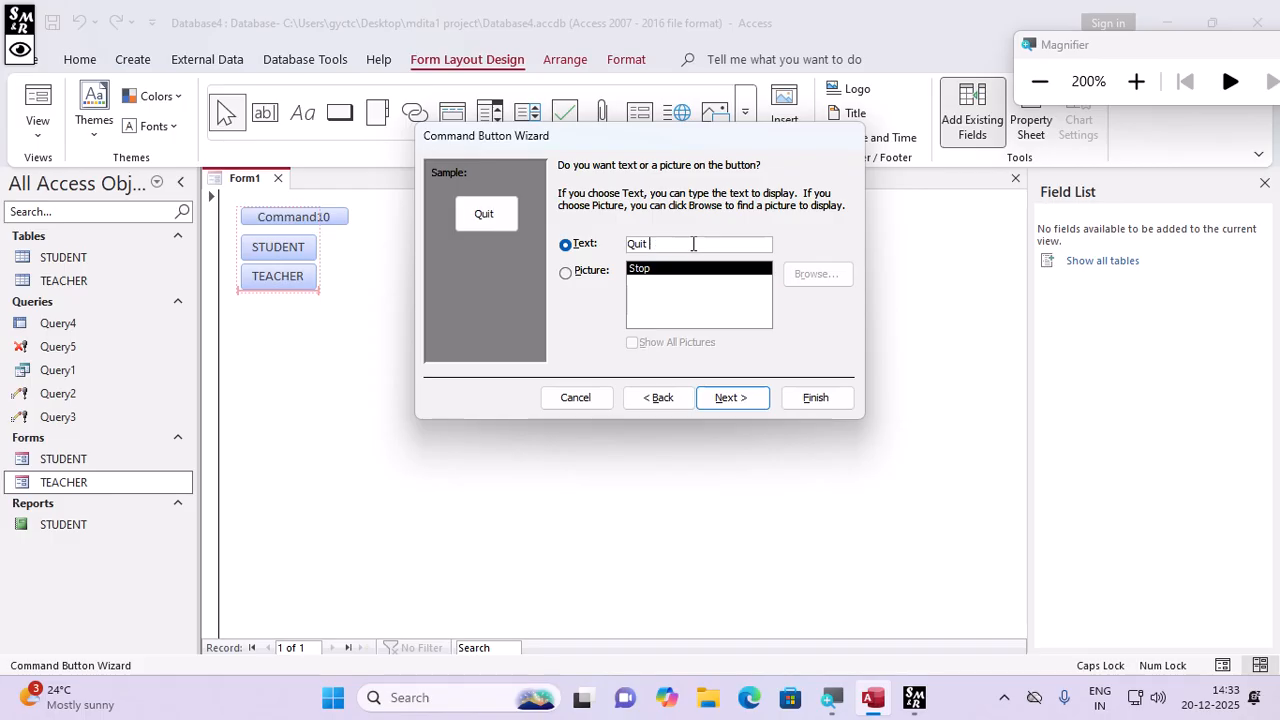
key(Return)
key(Return)
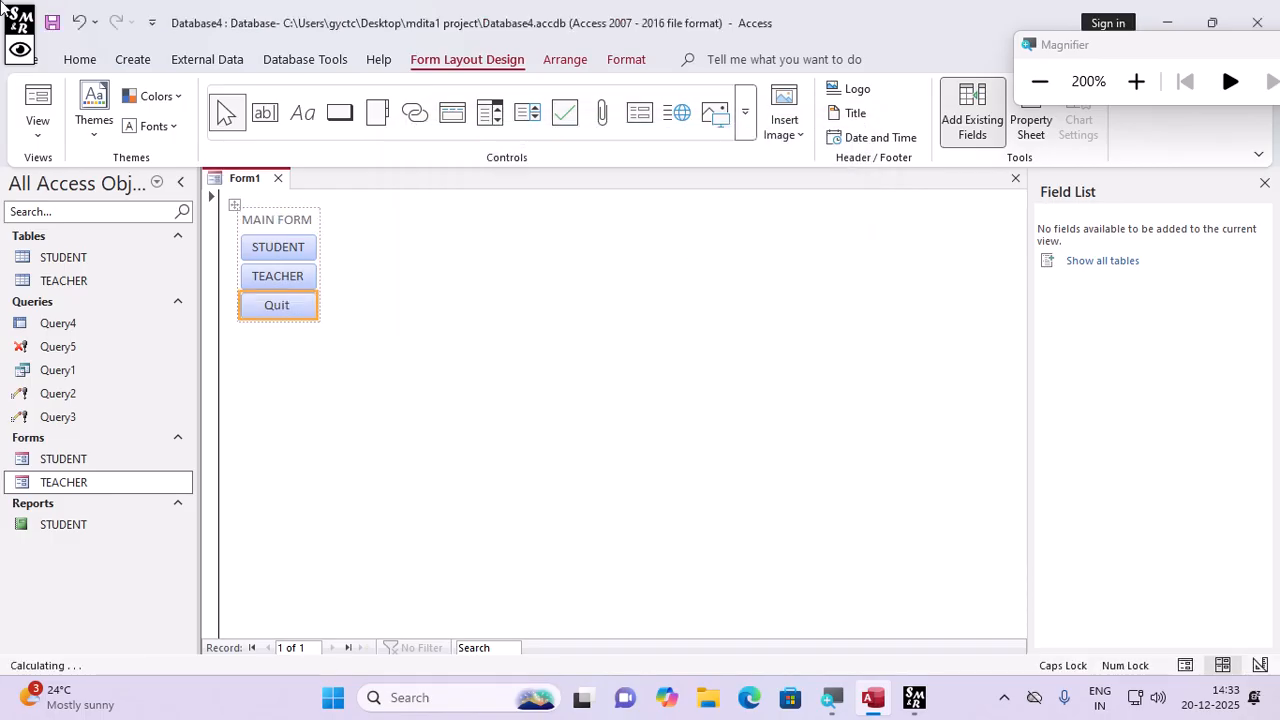
Save the form under the name MAIN FORM, close it and reopen it in Form View
click(52, 24)
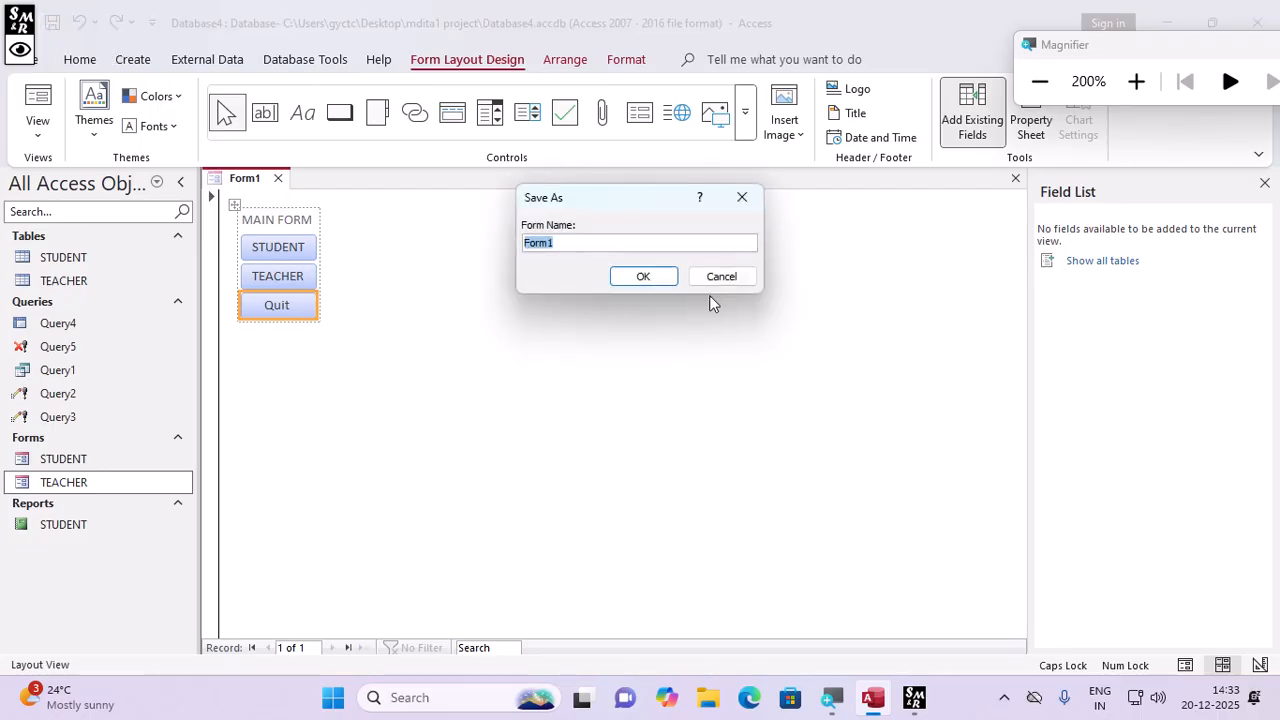
text(MAIN FORM)
key(Return)
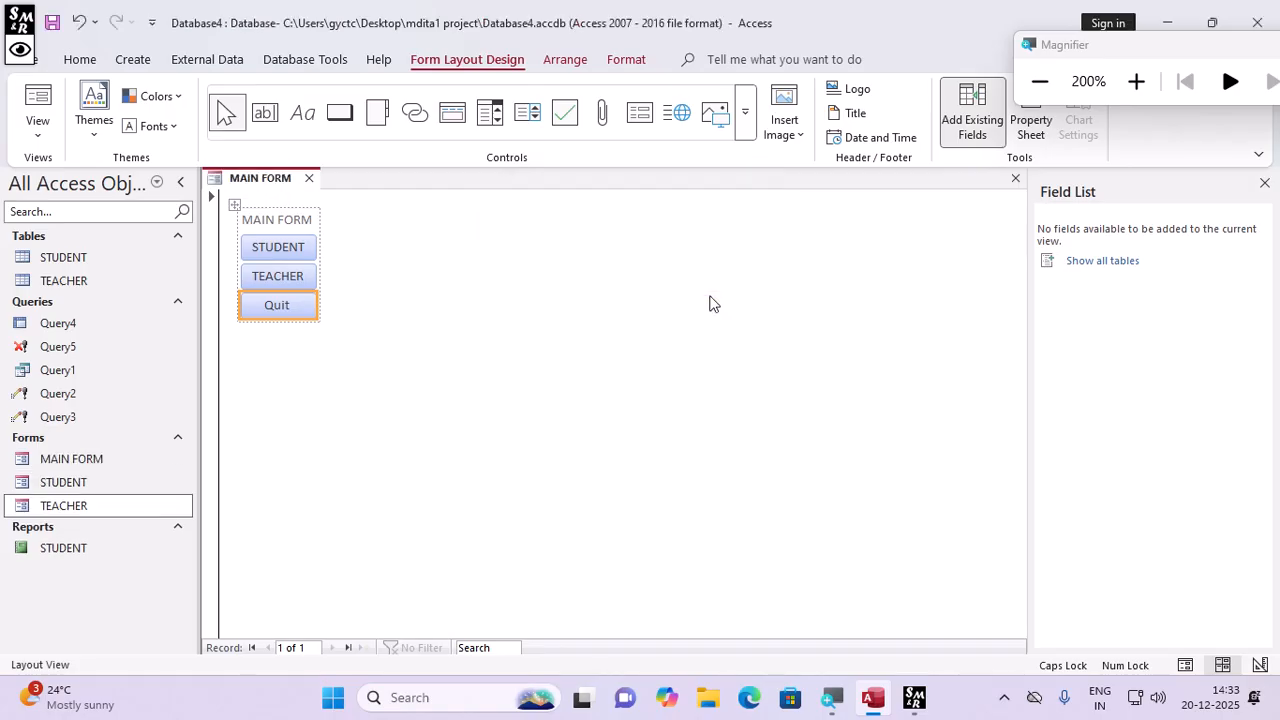
click(309, 178)
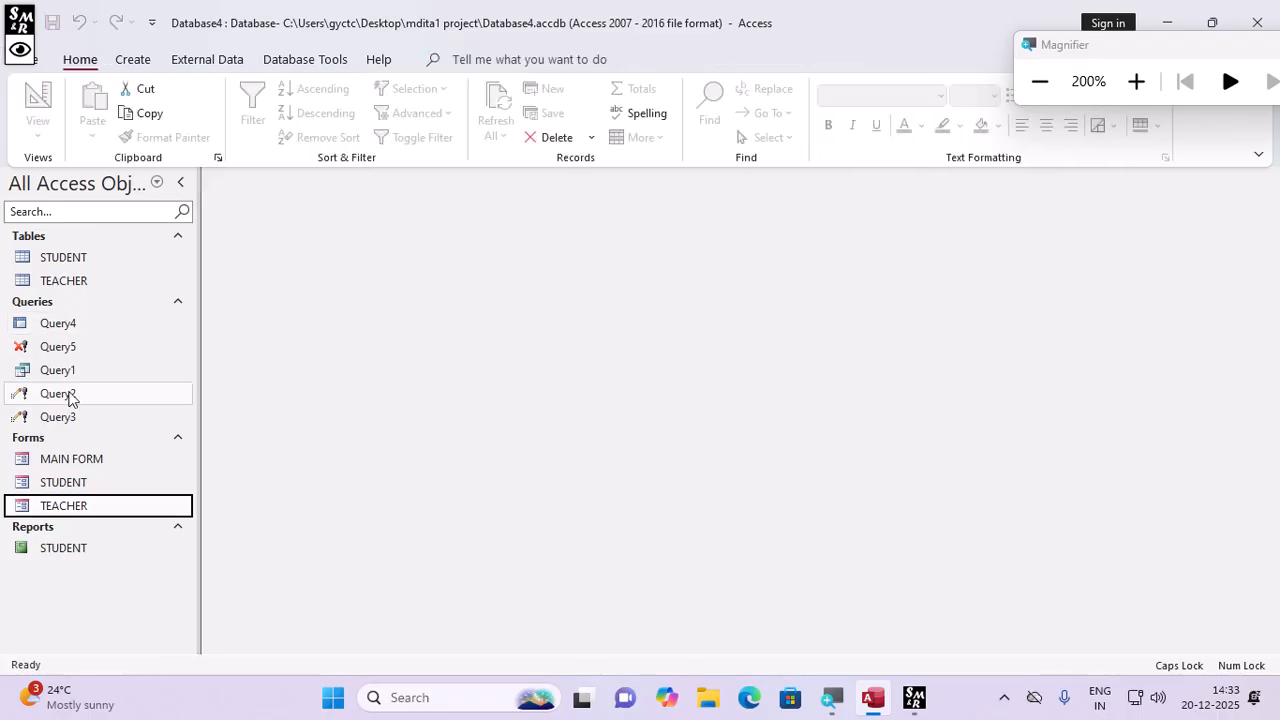
double_click(63, 462)
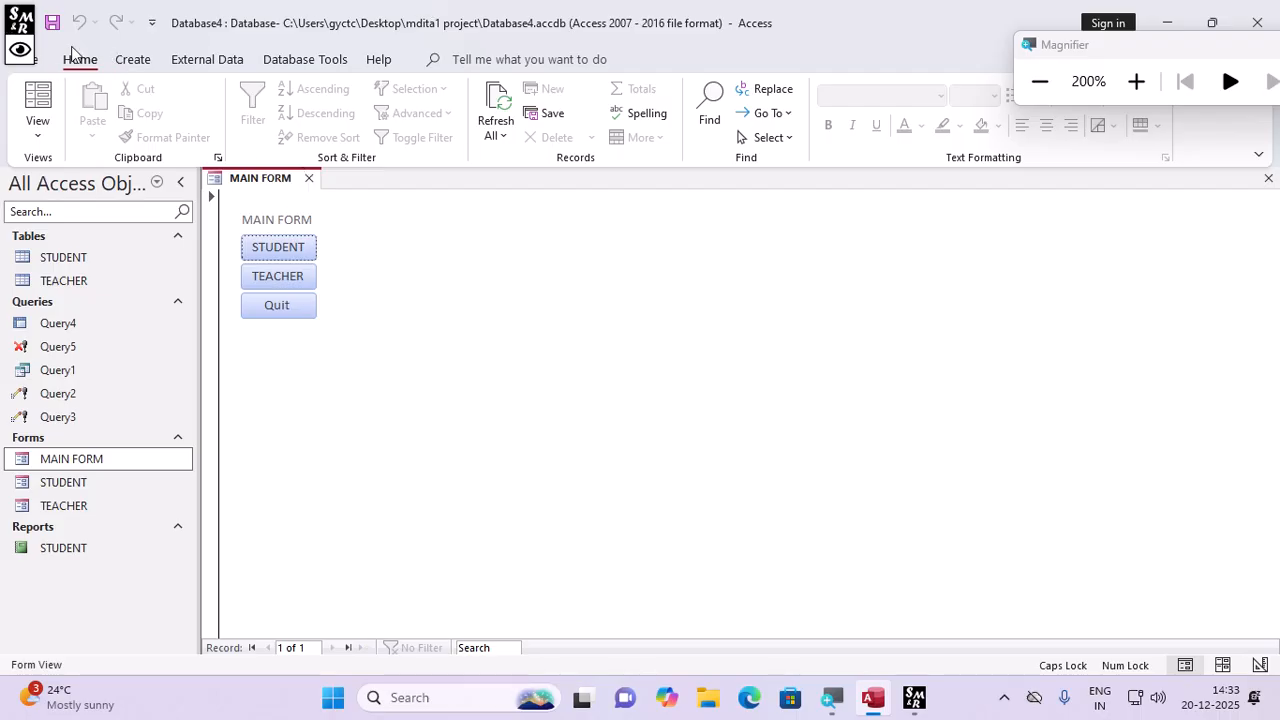
Restart Access and open Database4 from the mdita1 project folder on the desktop in exclusive mode
click(1250, 28)
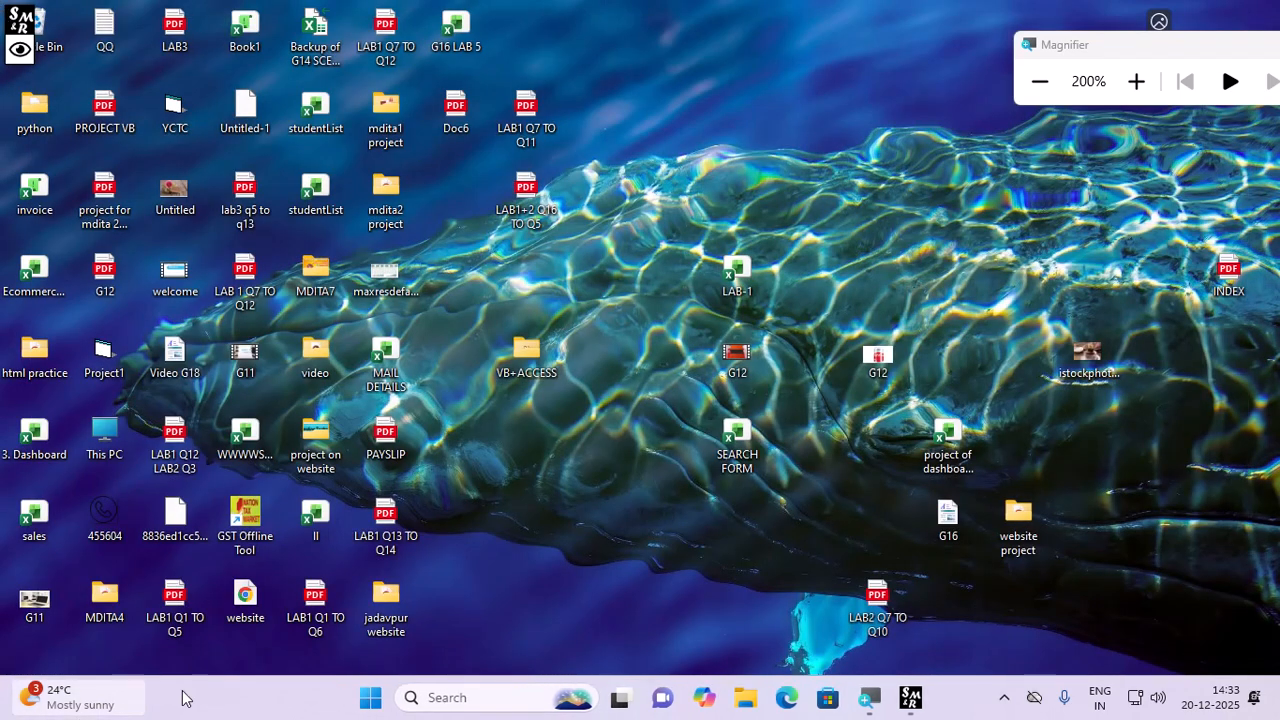
click(432, 698)
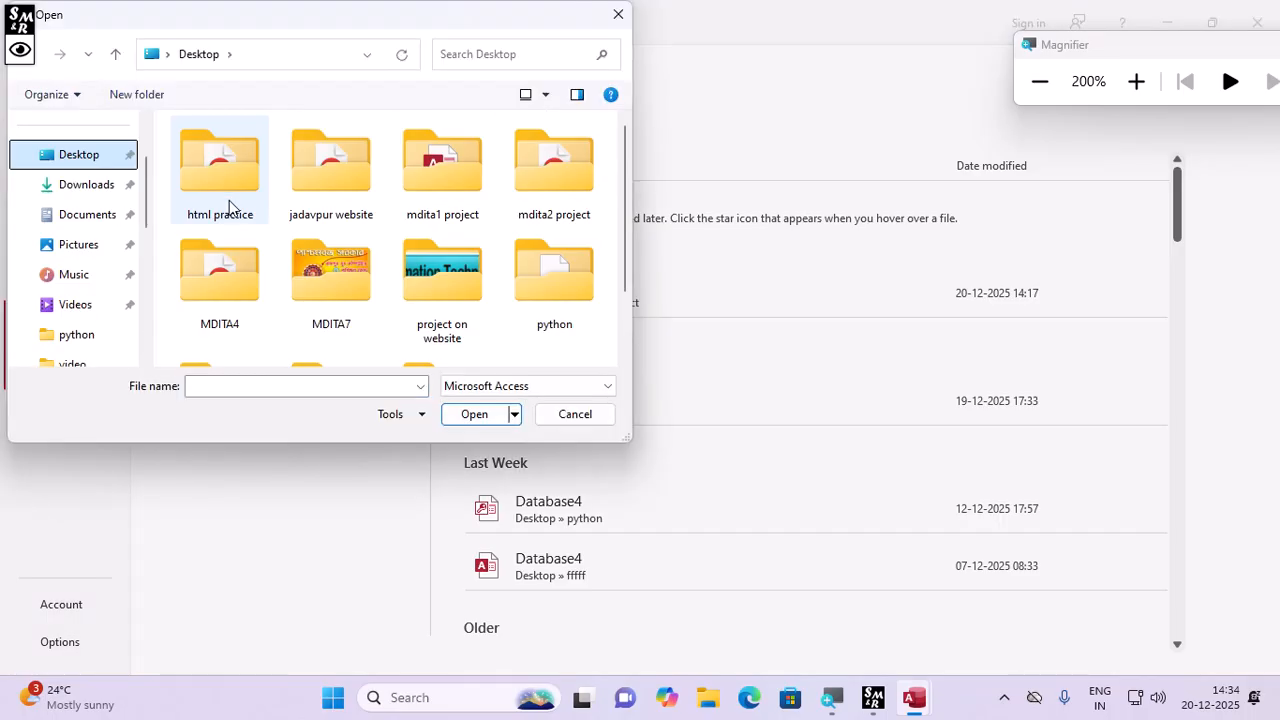
key(Tab)
key(m)
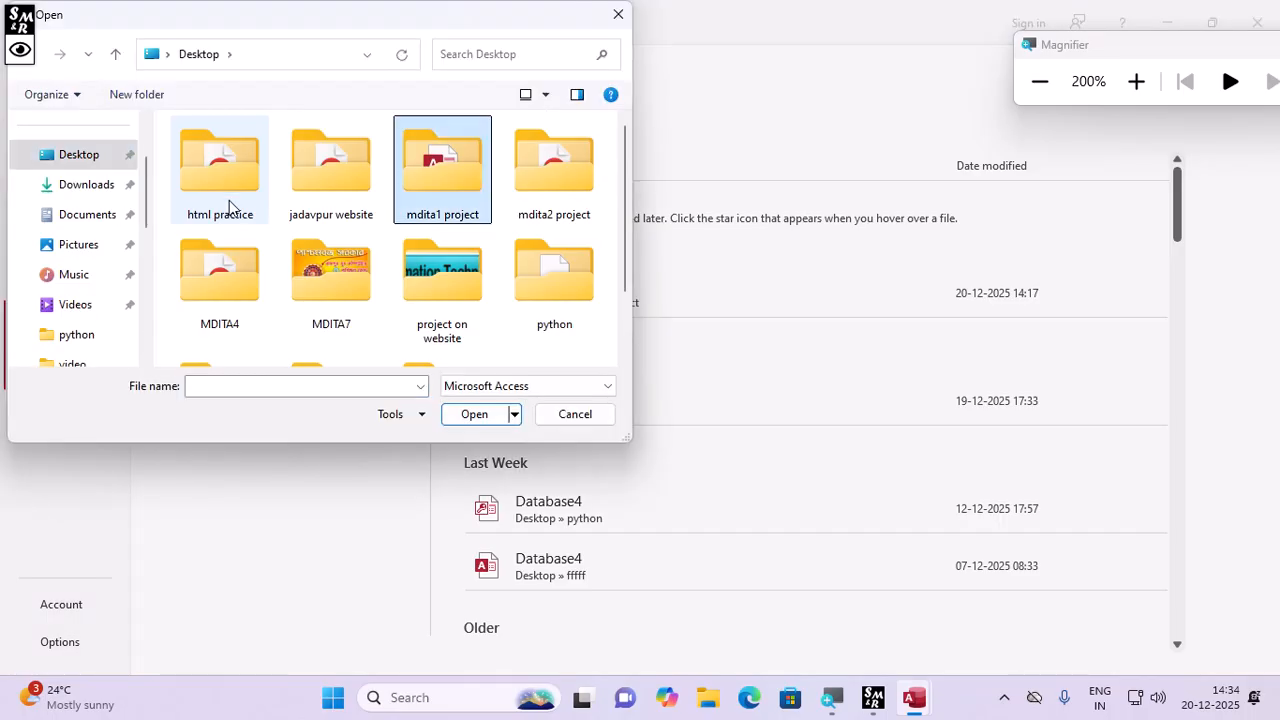
double_click(447, 175)
click(247, 188)
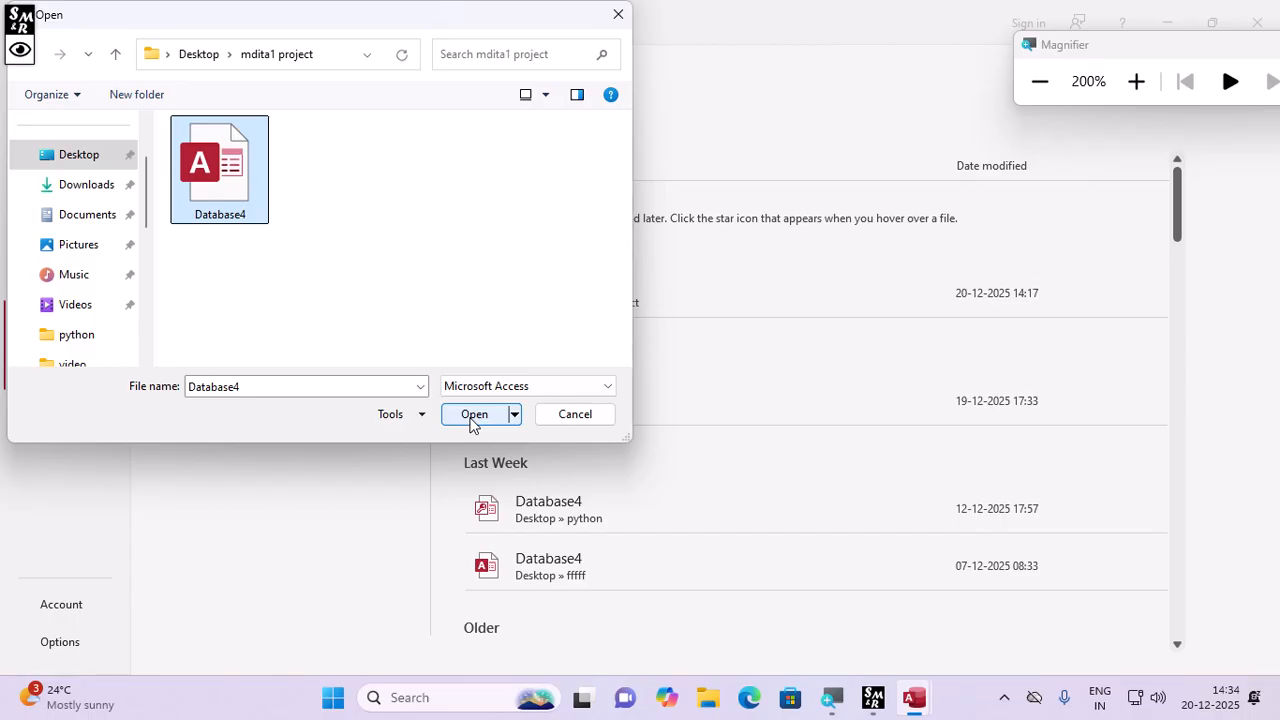
click(514, 414)
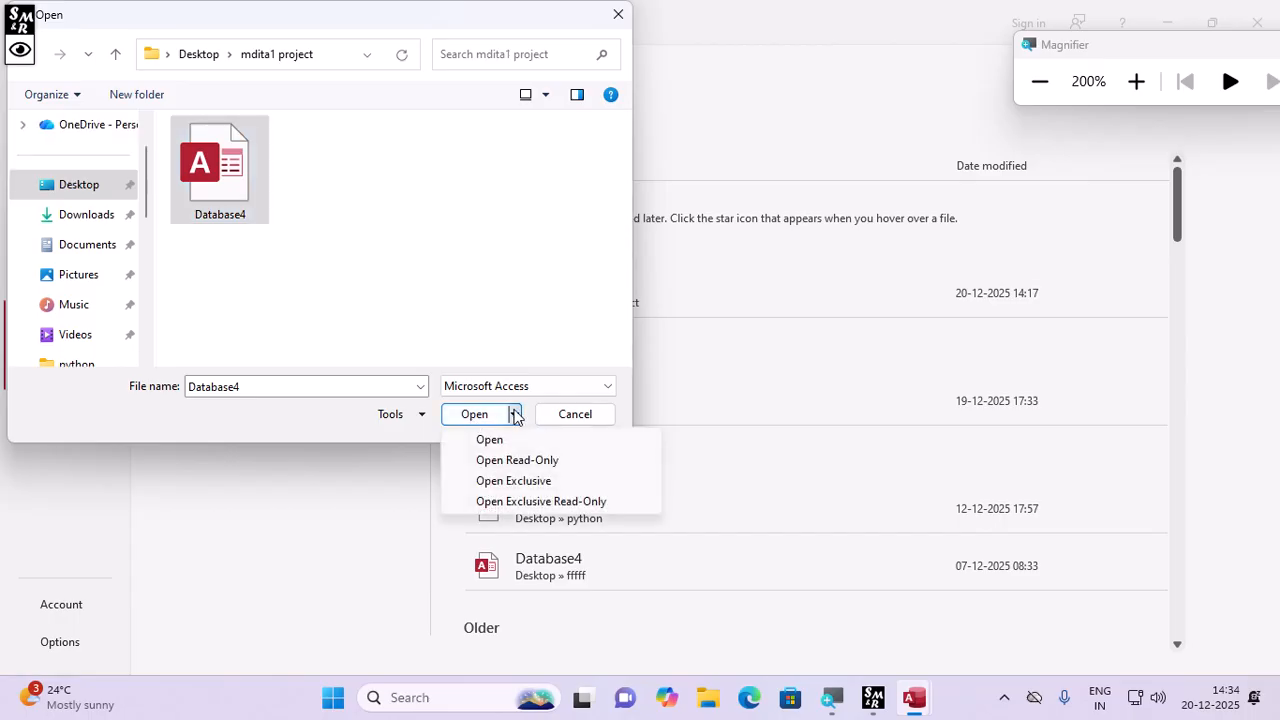
click(531, 490)
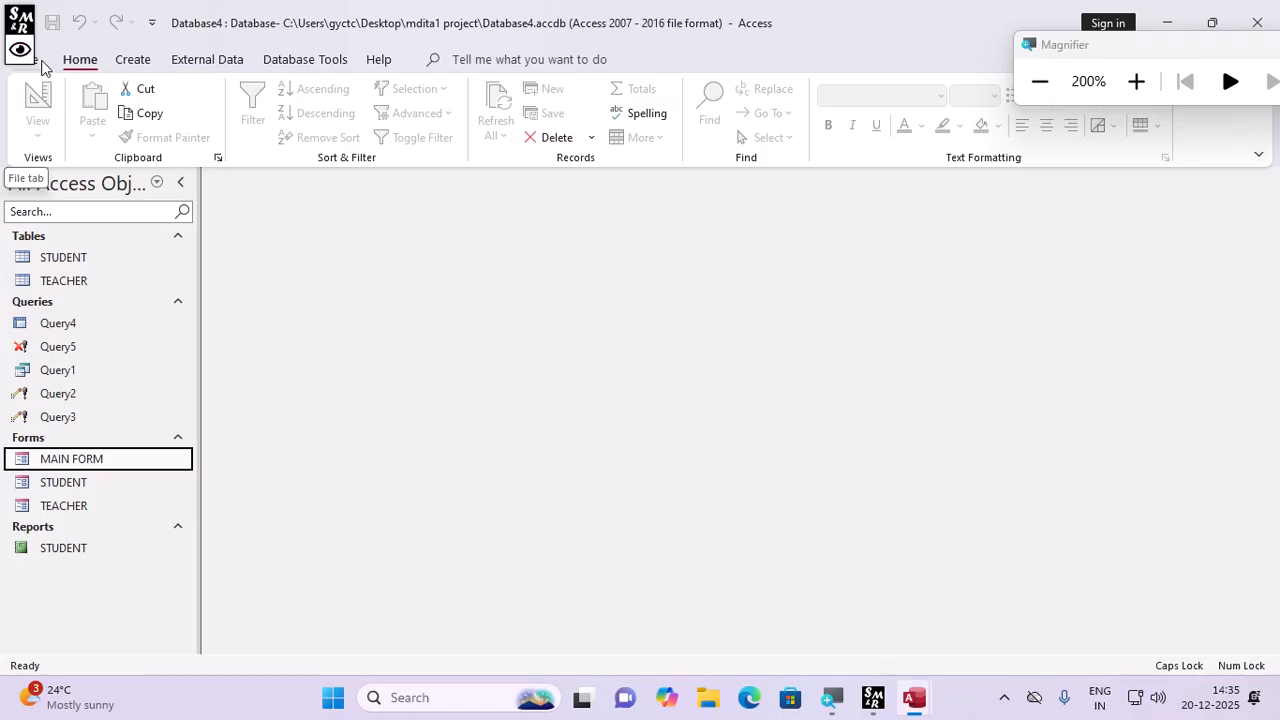
Set MAIN FORM as the display form in the current database's options and apply the change
click(40, 62)
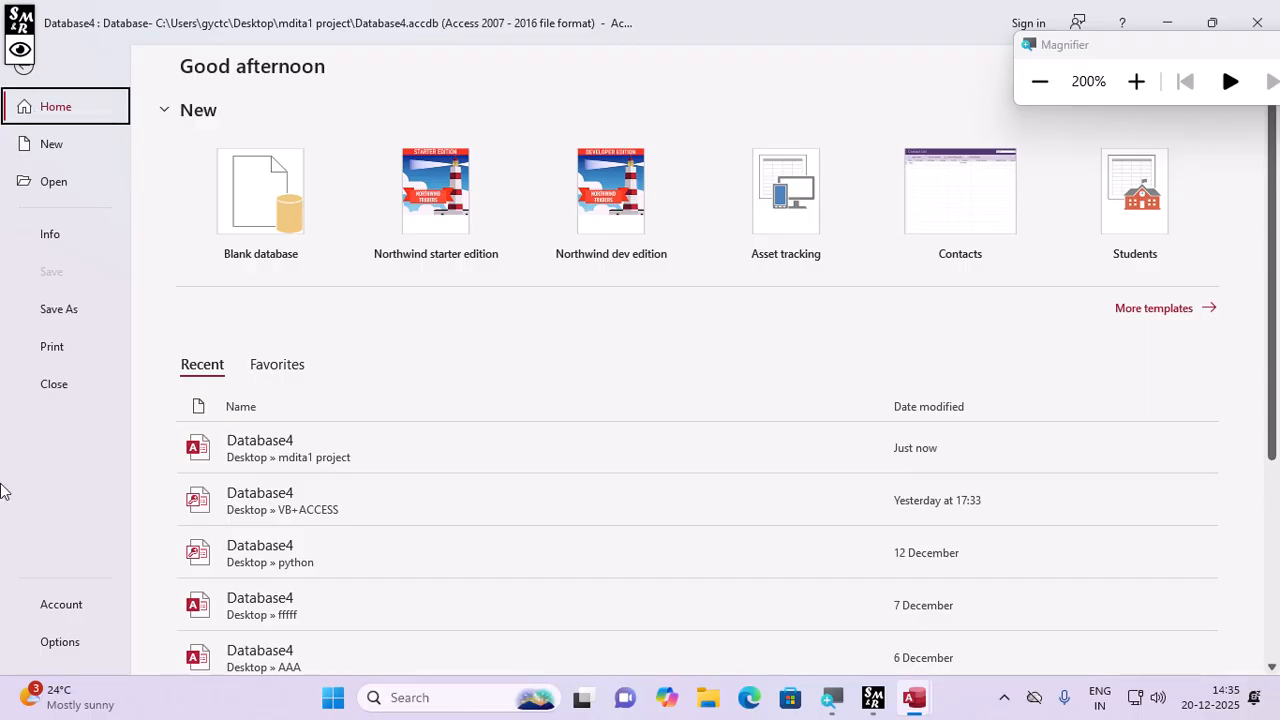
click(58, 640)
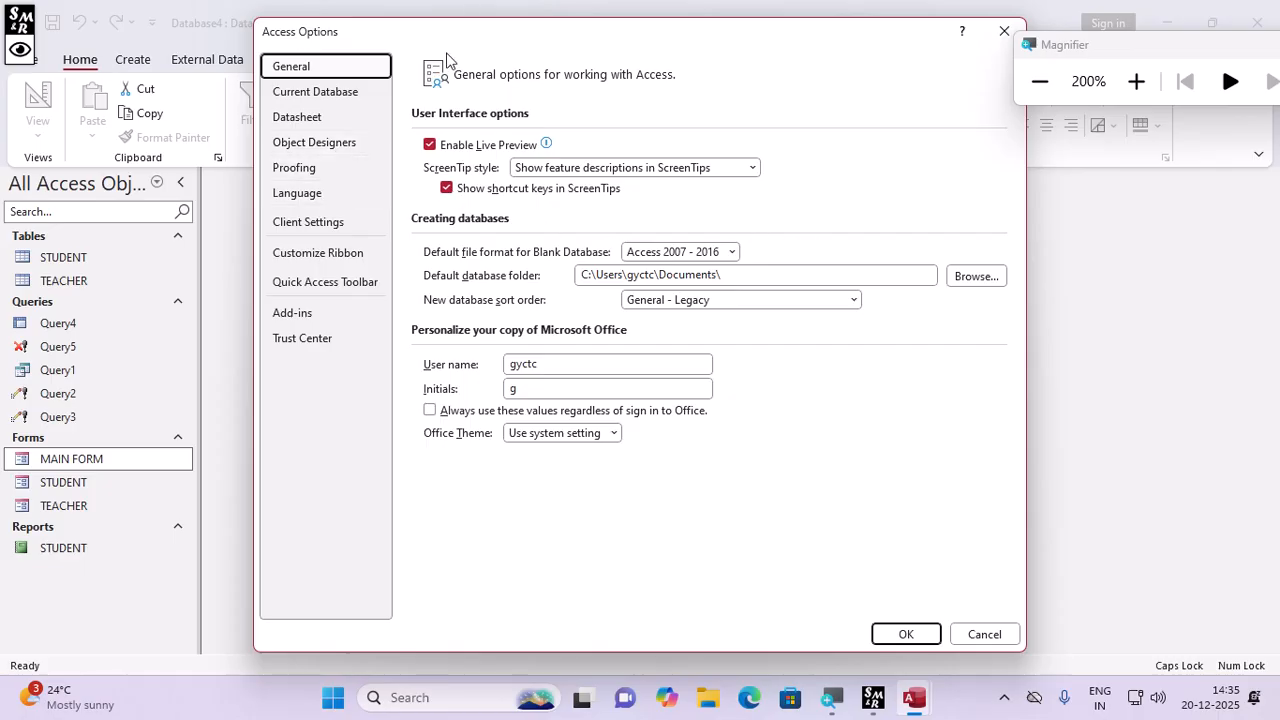
click(308, 96)
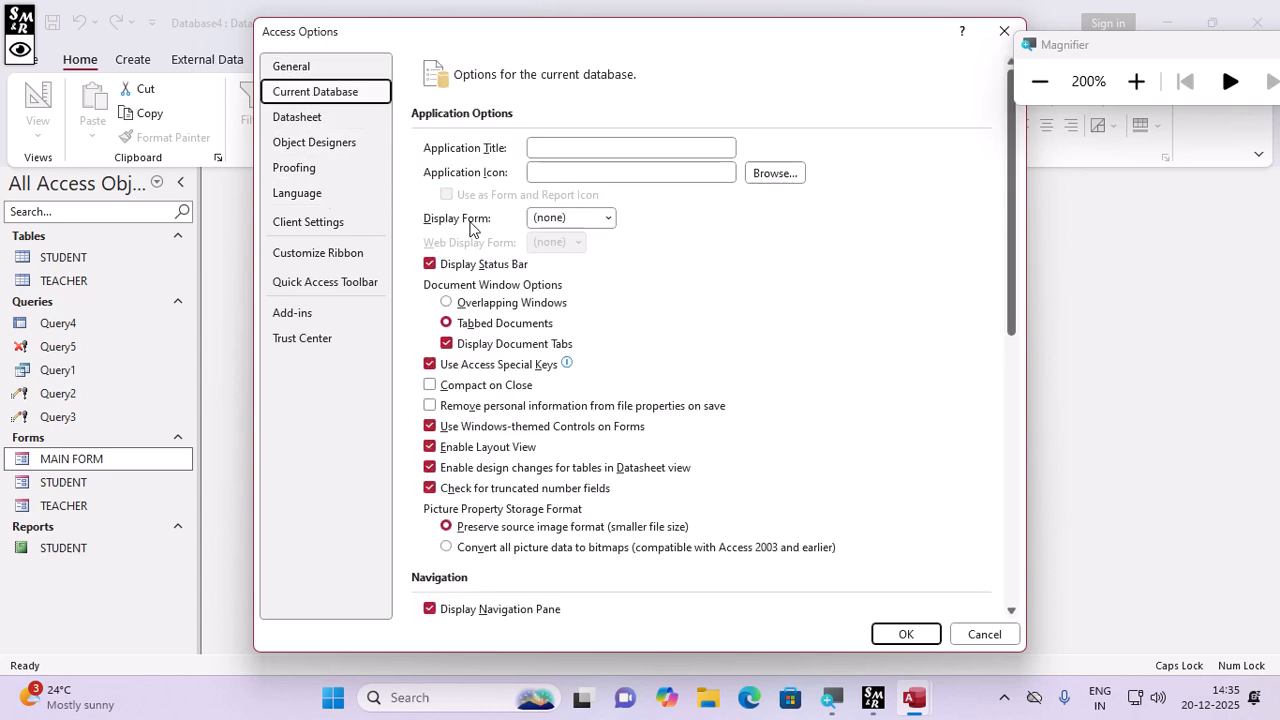
click(607, 220)
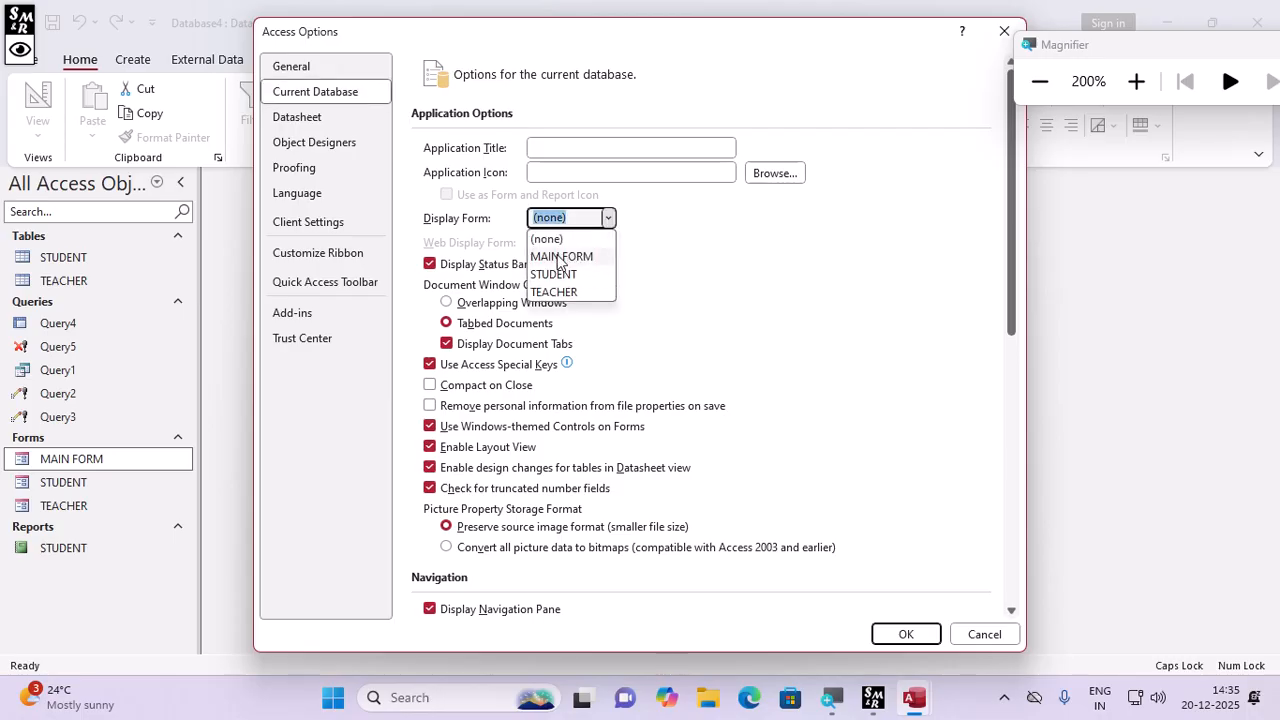
click(557, 256)
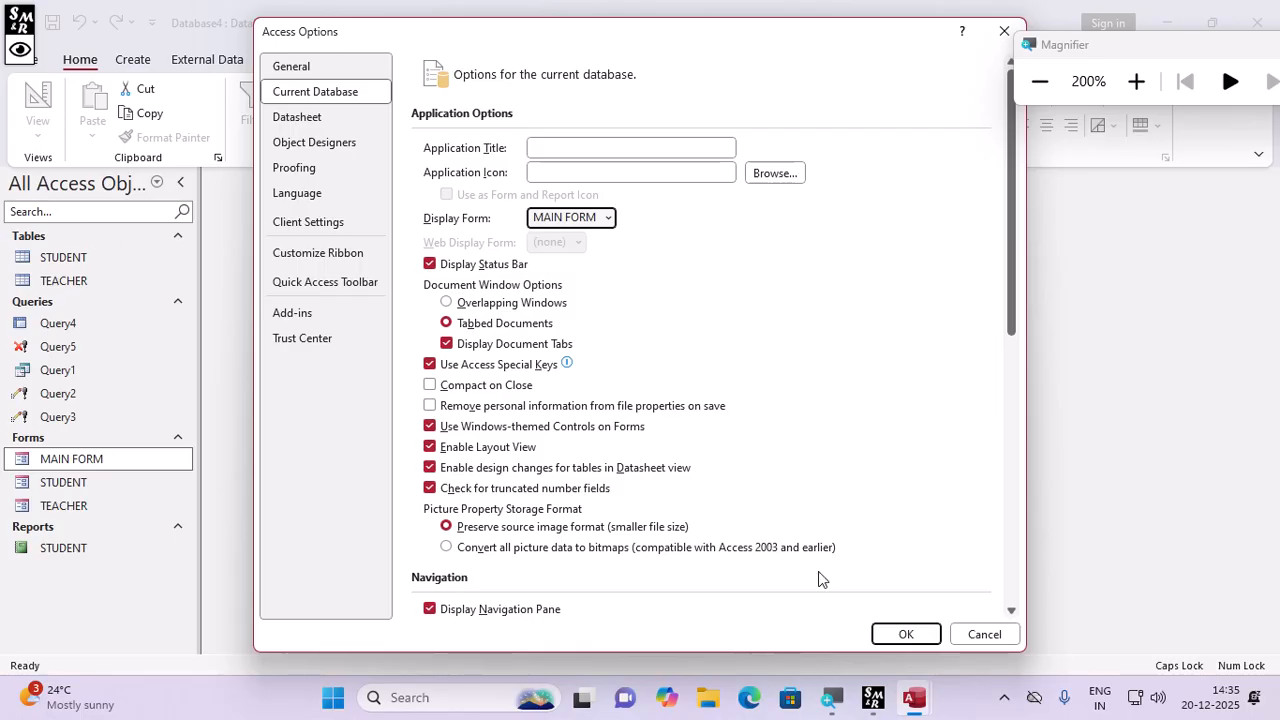
click(902, 634)
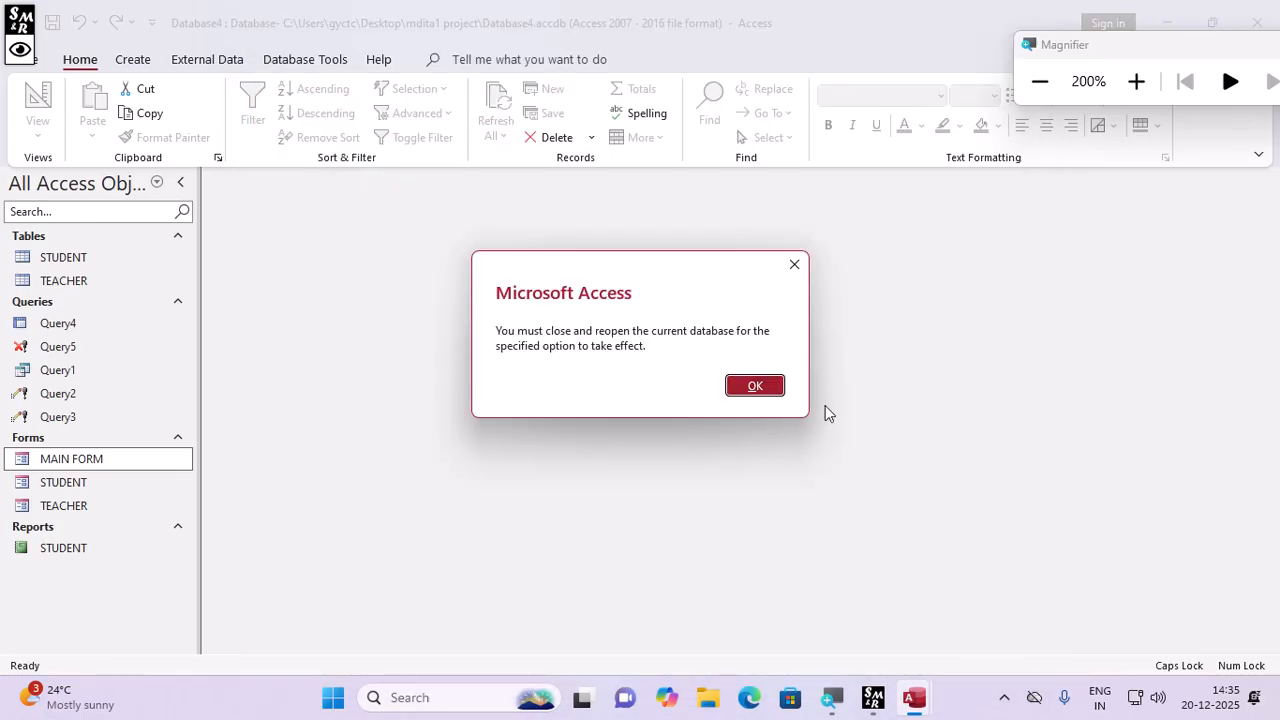
click(766, 388)
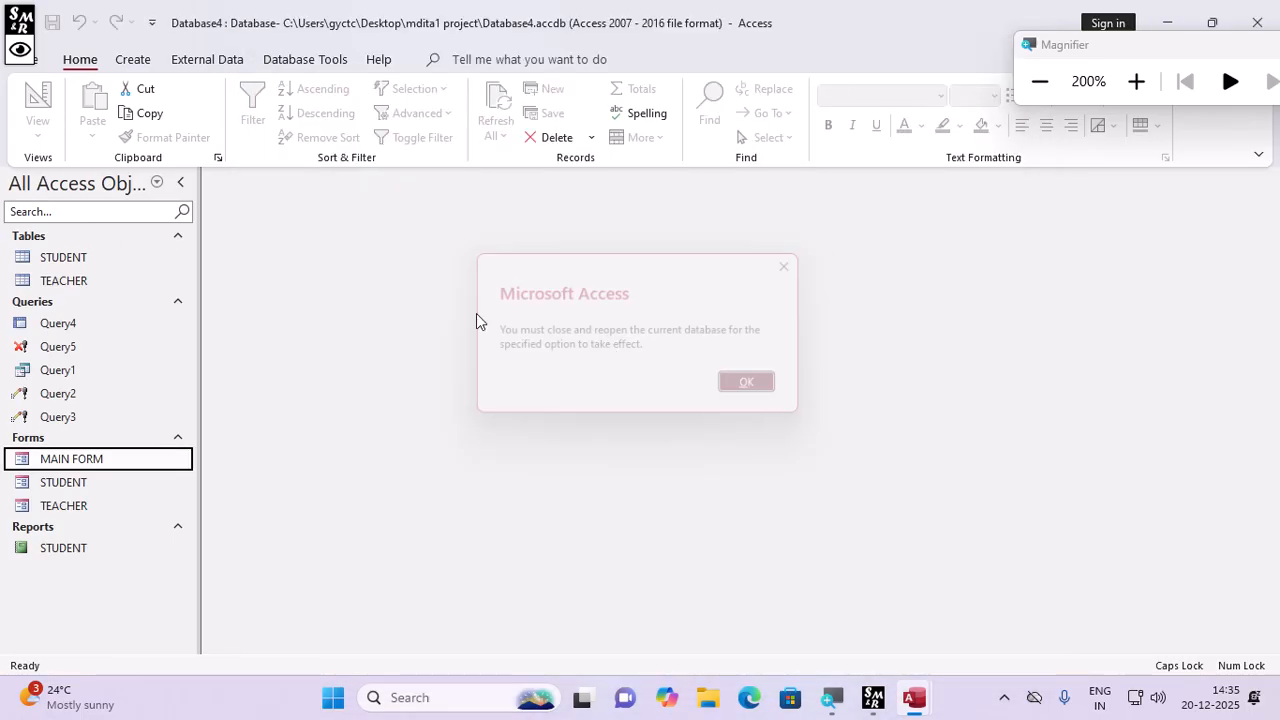
Encrypt the database with a password, entering and verifying the database password
click(40, 62)
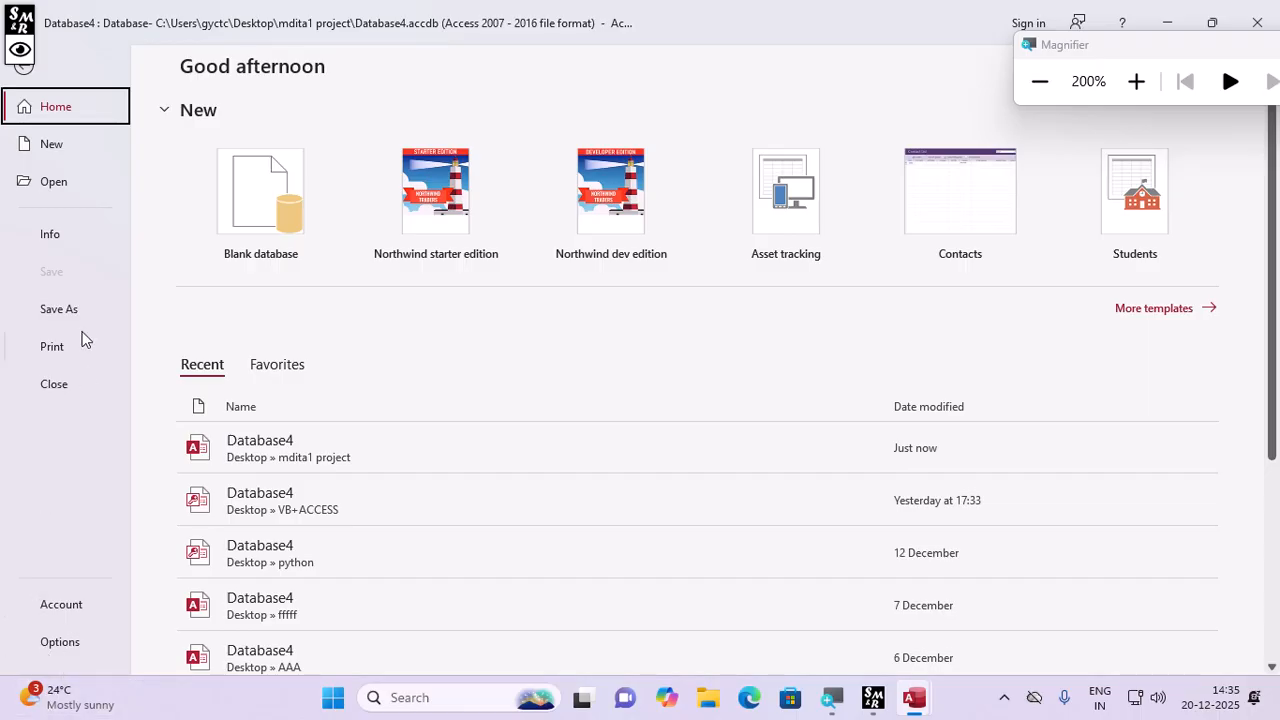
click(55, 236)
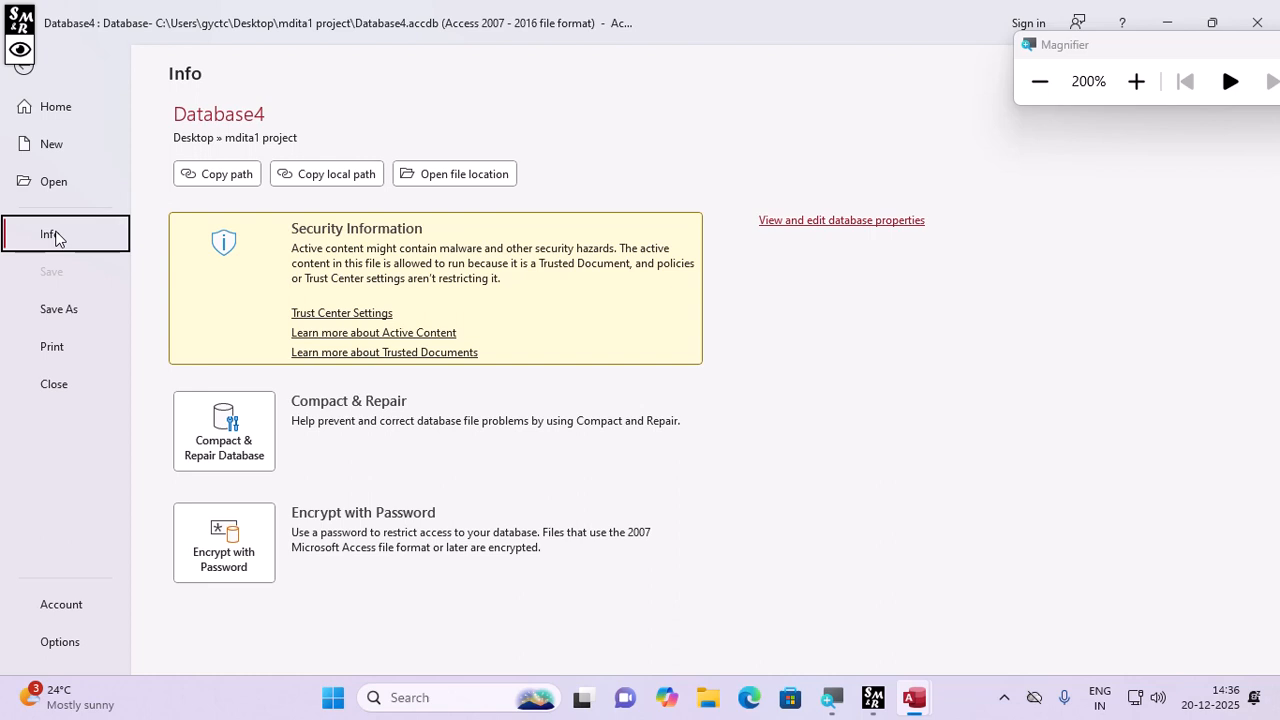
click(245, 553)
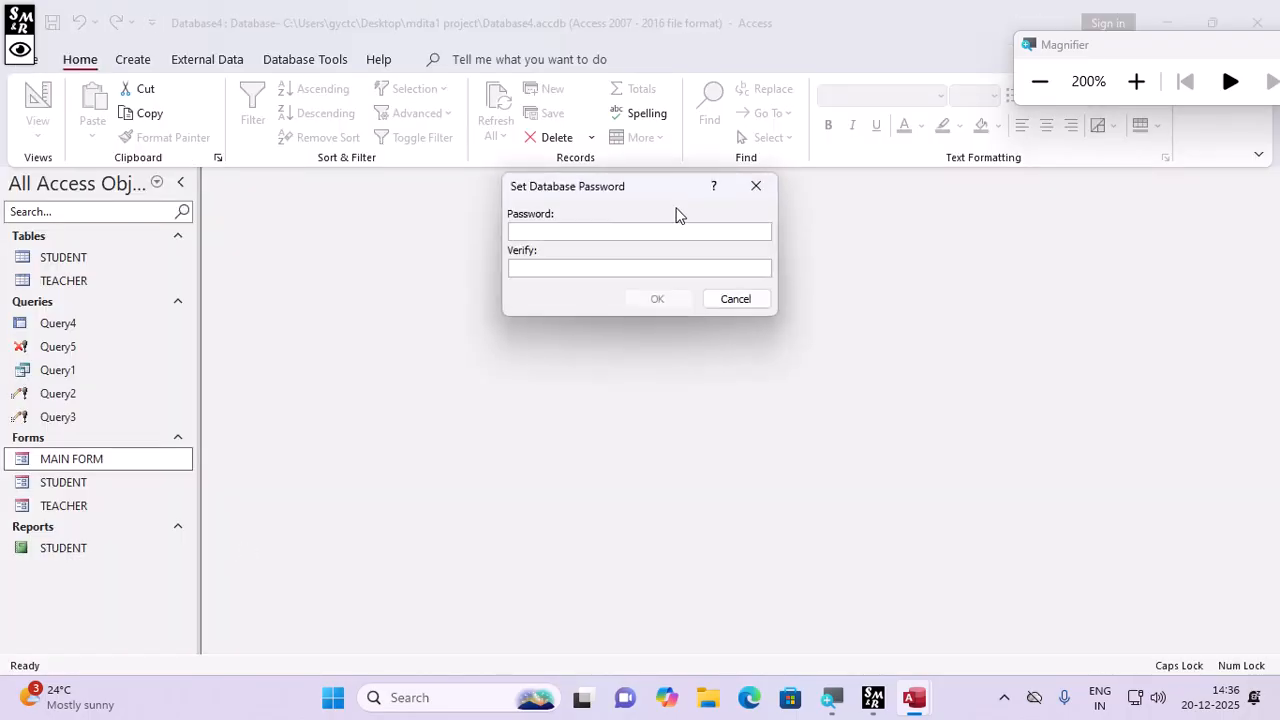
text(****)
click(605, 271)
text(****)
click(667, 299)
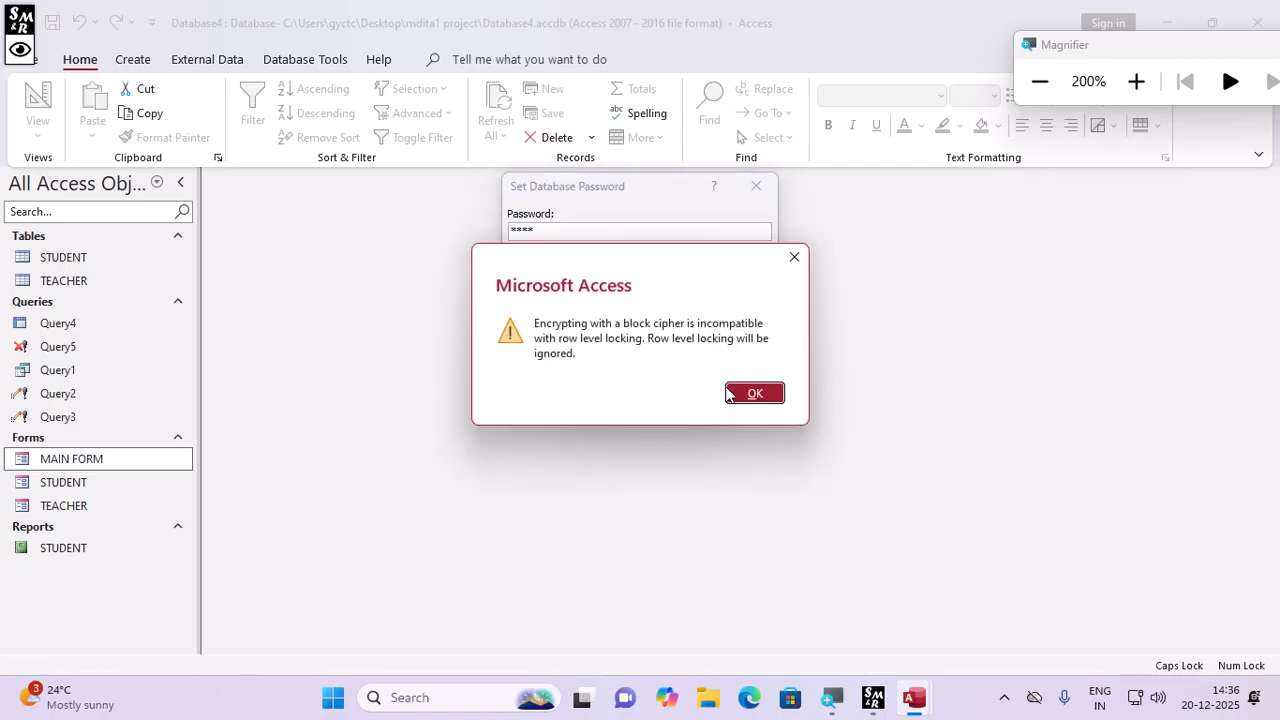
click(727, 393)
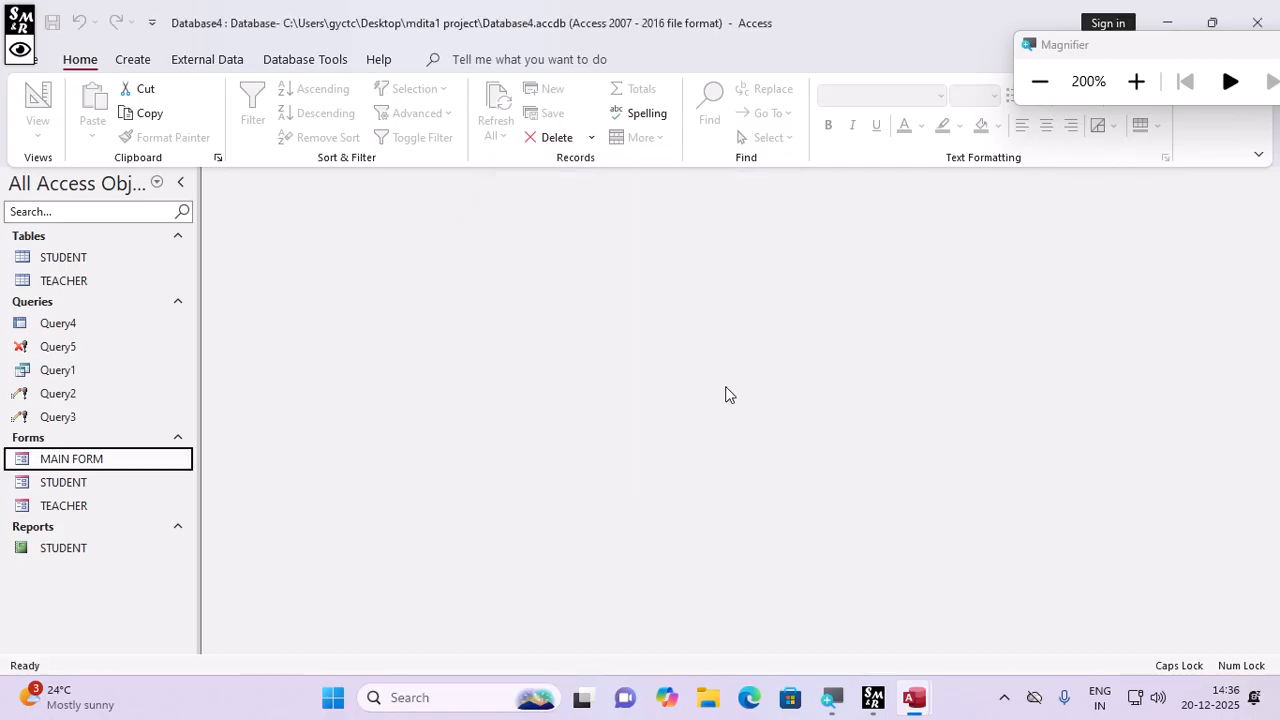
Restart Access and reopen the recent Database4 from the mdita1 project folder, entering the database password
click(1267, 20)
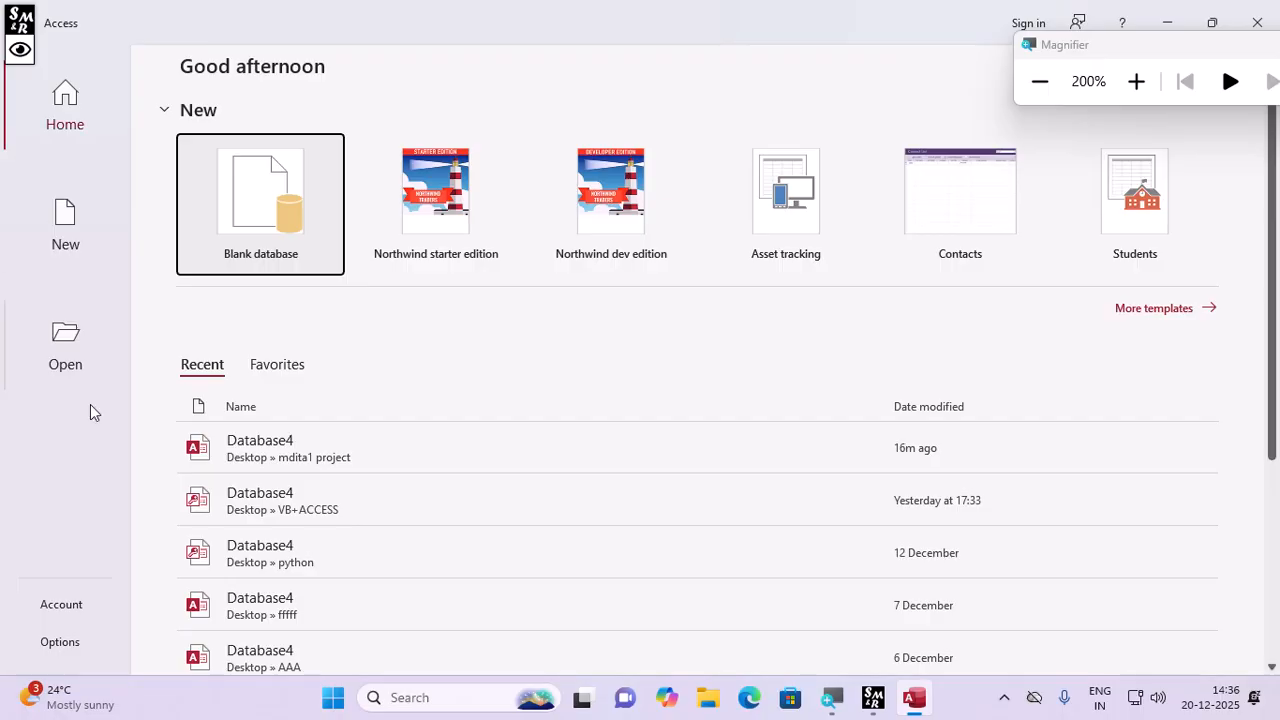
click(257, 447)
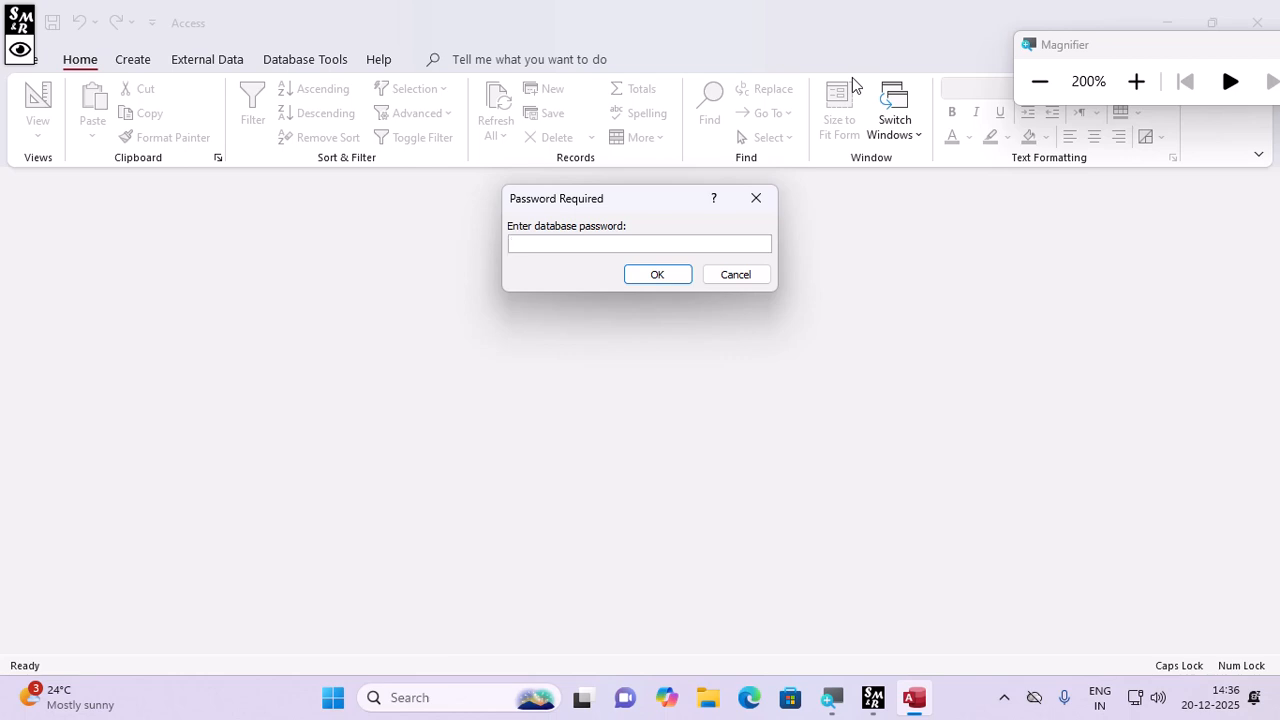
text(****)
key(Return)
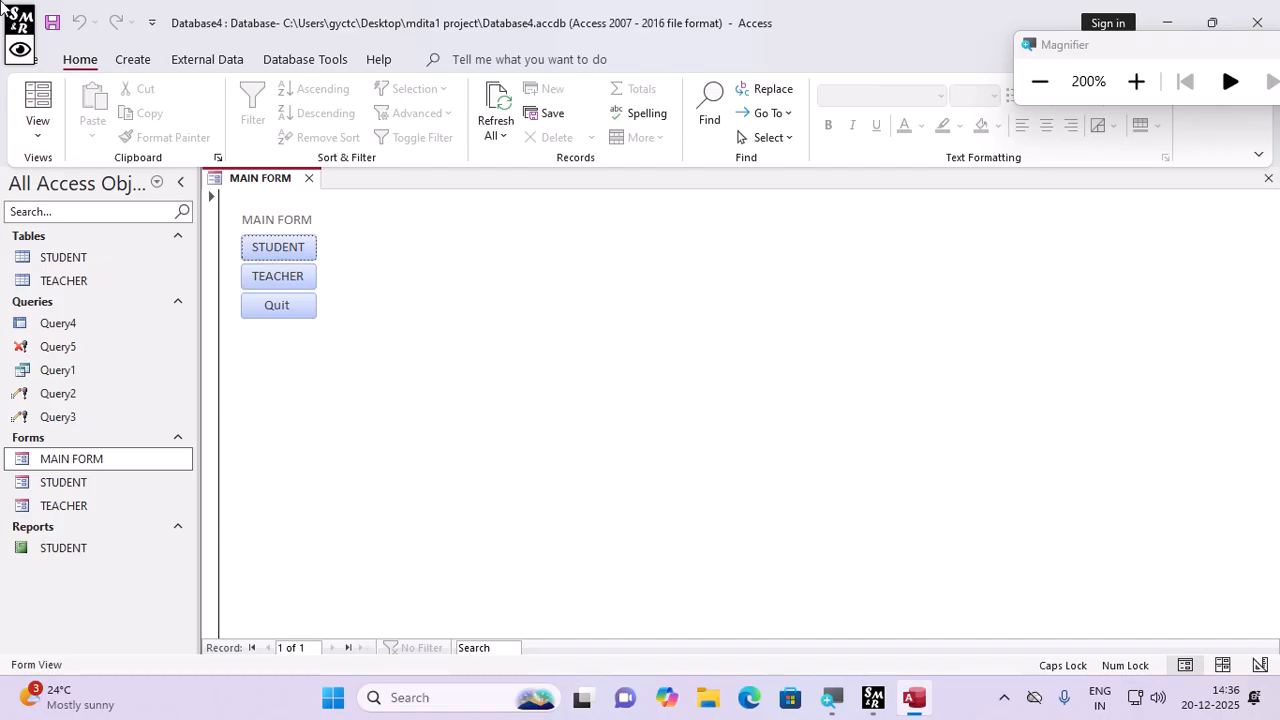
click(17, 50)
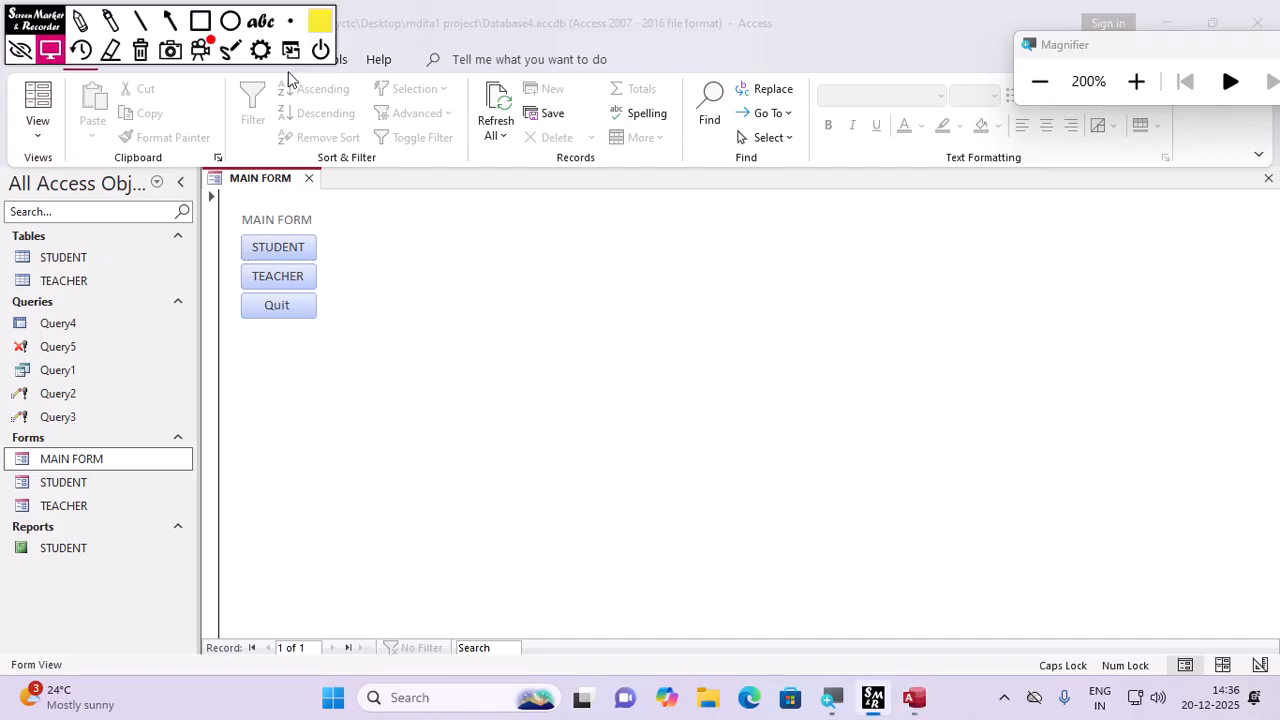